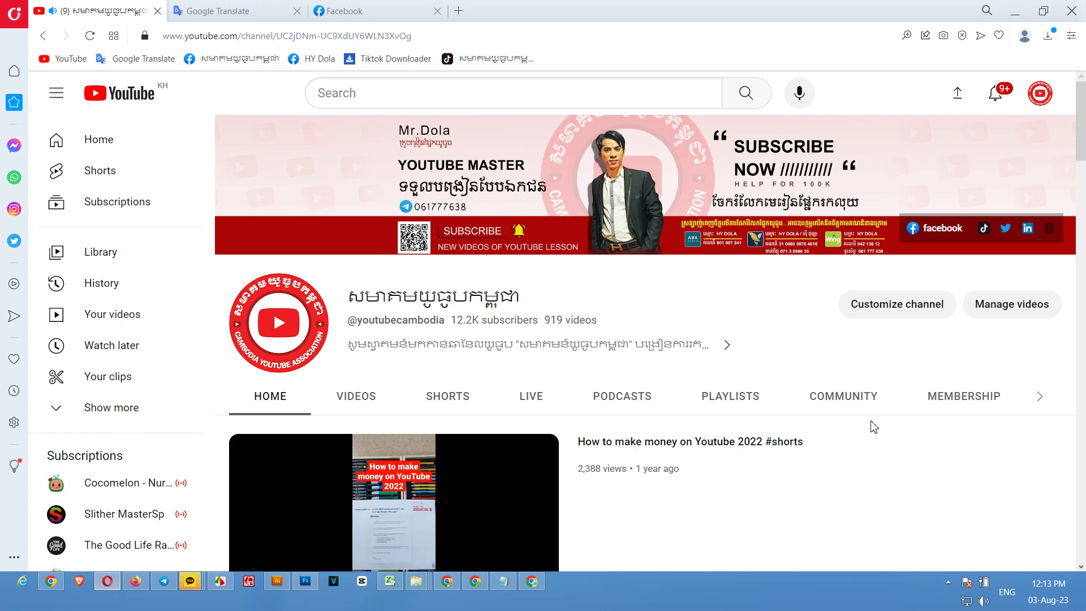
Start a video upload on the channel with the file "Start your earning journey.avi" from the Documents library.
left_click(962, 92)
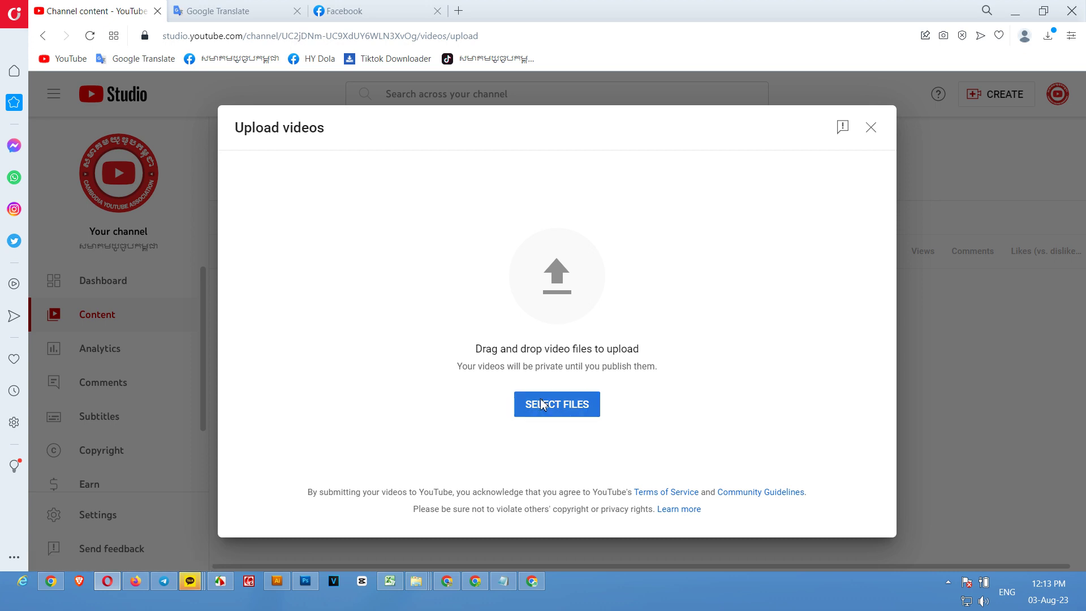
left_click(542, 404)
left_click(567, 521)
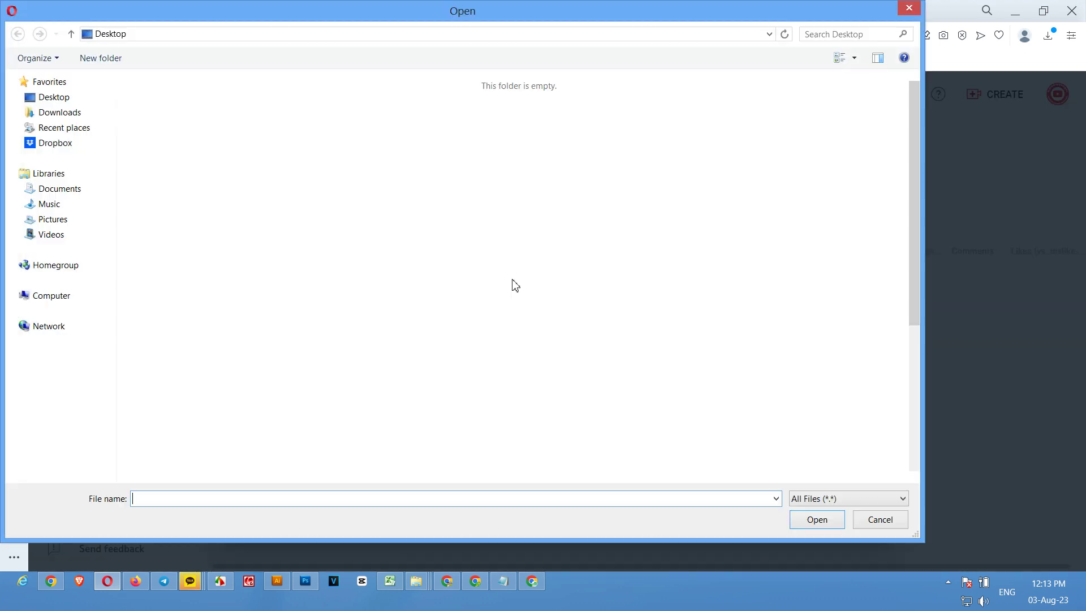
left_click(57, 188)
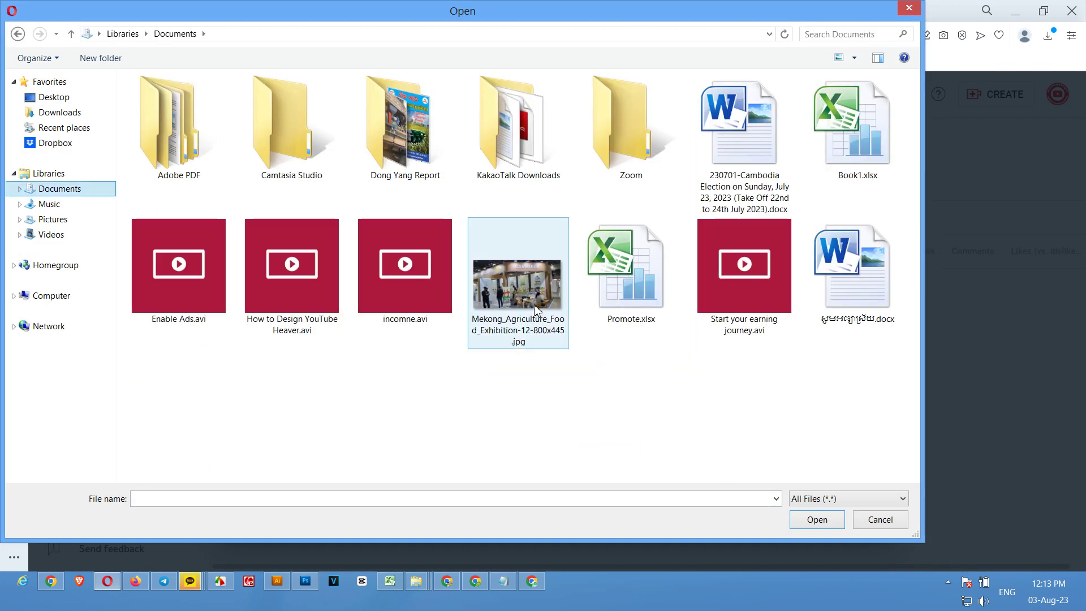
left_click(756, 300)
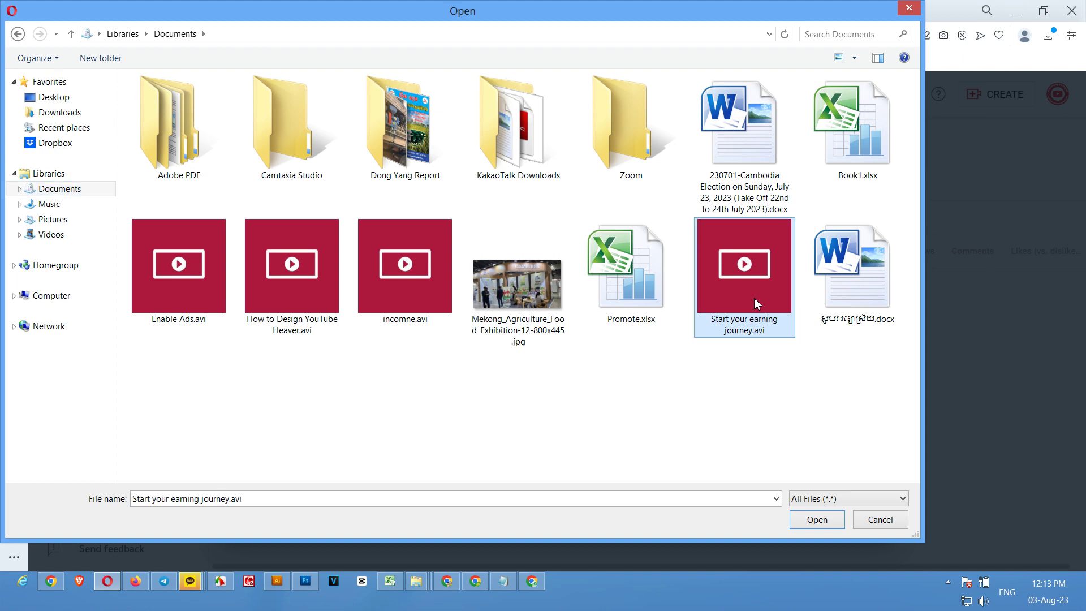
left_click(817, 519)
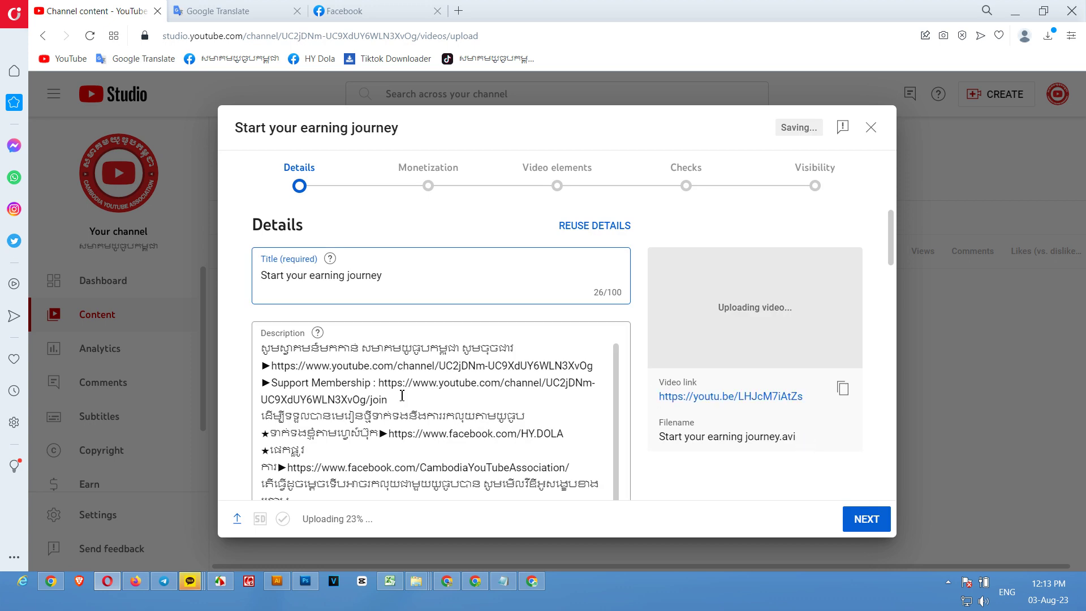
Add the uploaded video to the "YouTube Policy" playlist in its details.
scroll(402, 396, "down", 10)
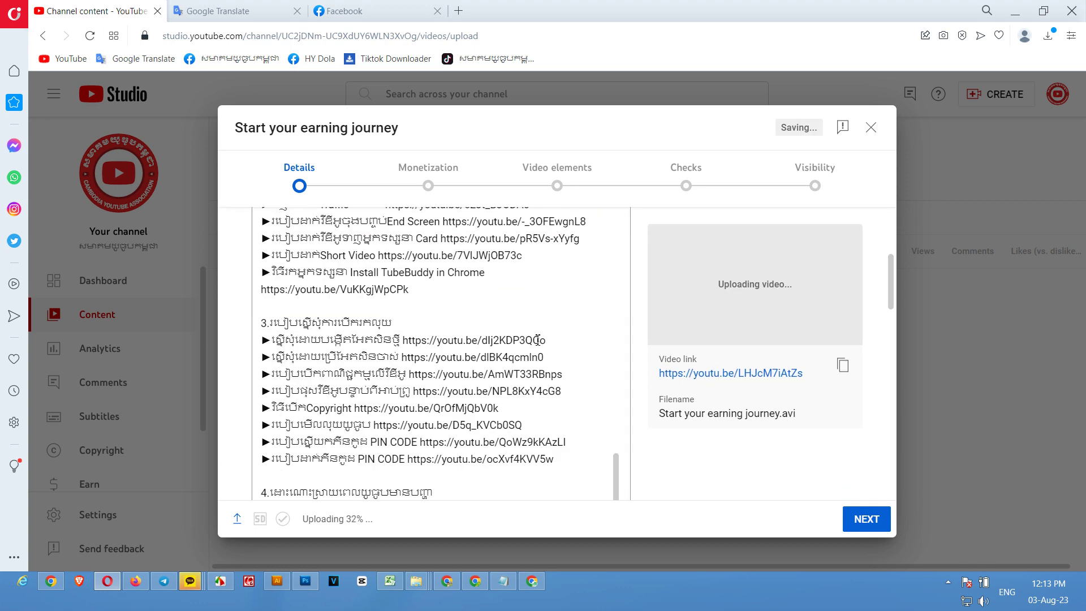
scroll(537, 339, "down", 10)
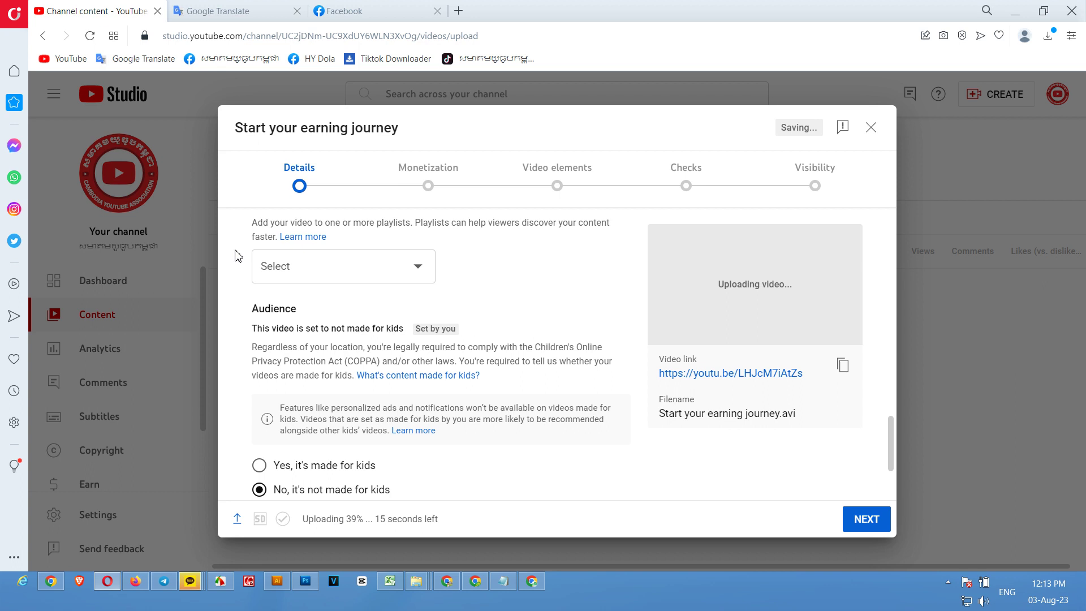
scroll(235, 255, "up", 3)
left_click(371, 412)
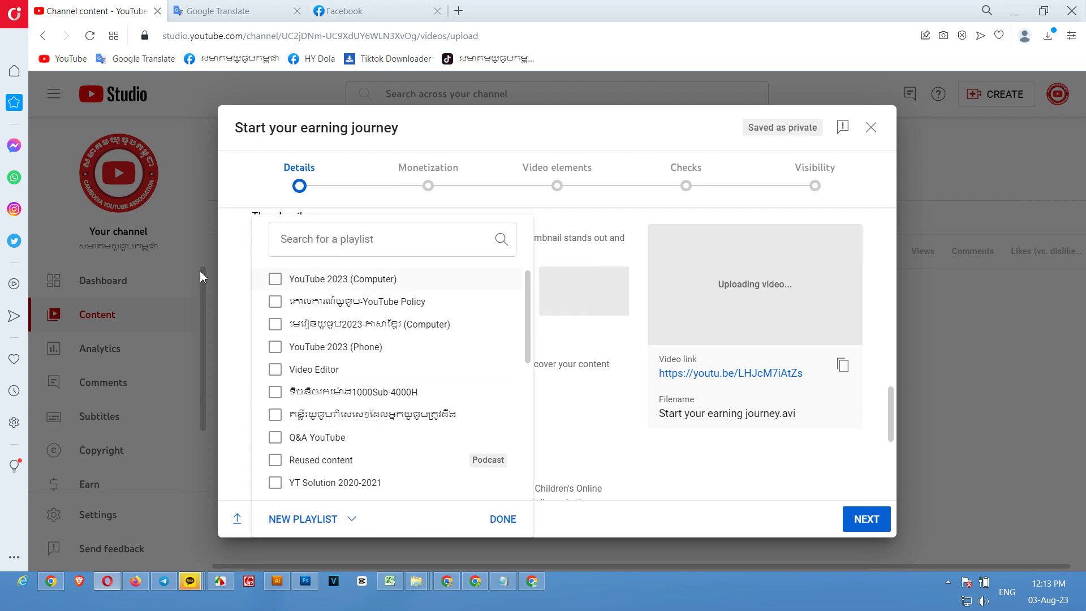
left_click(275, 302)
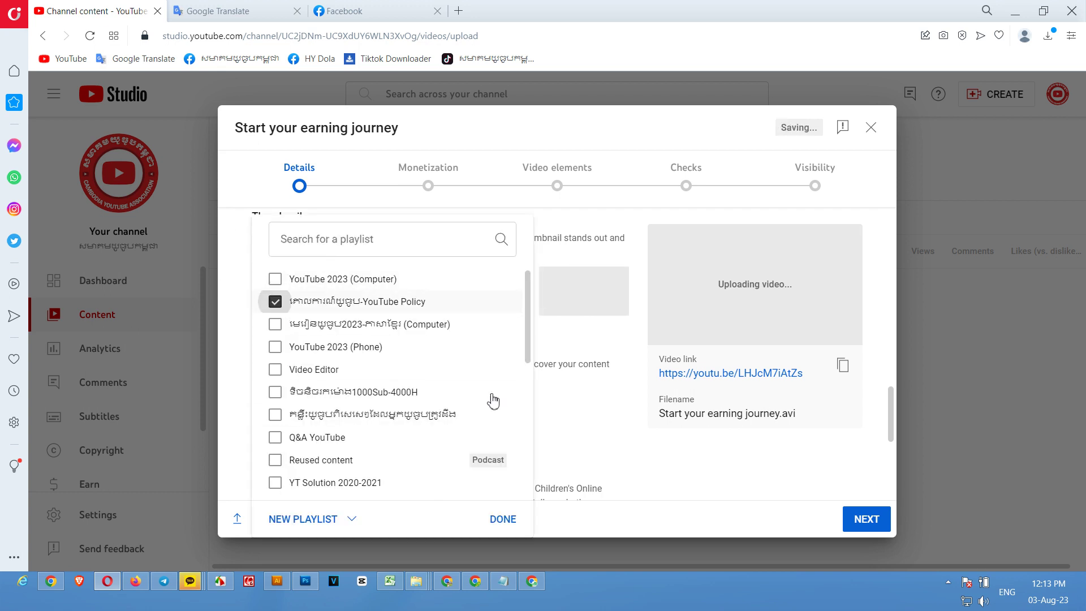
left_click(517, 530)
Expand the video's additional details and review the tags, language, license, category and comment settings.
scroll(549, 398, "down", 5)
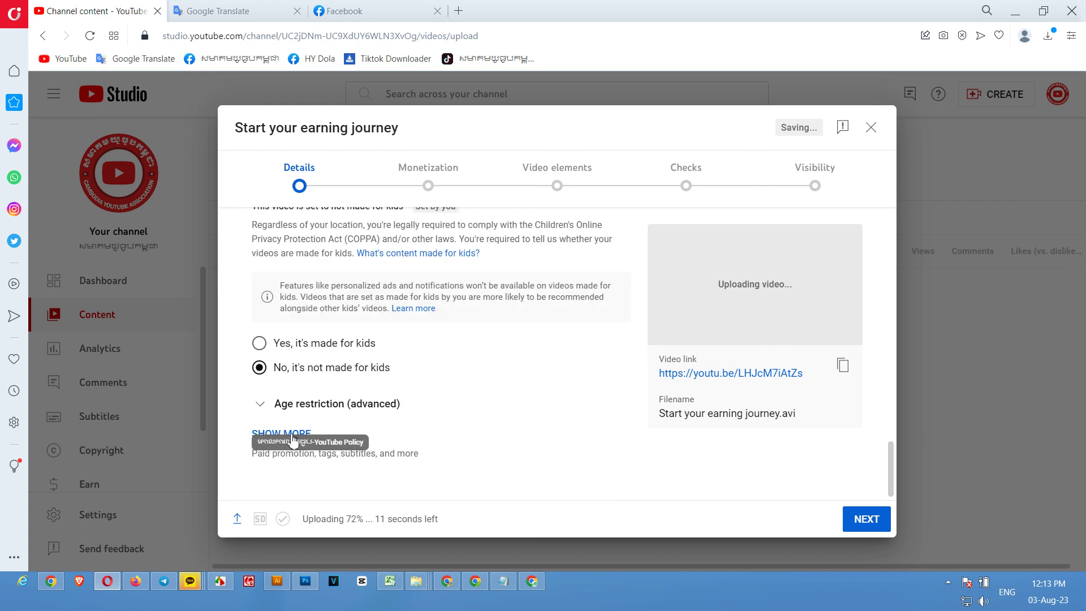
left_click(293, 435)
scroll(436, 424, "down", 10)
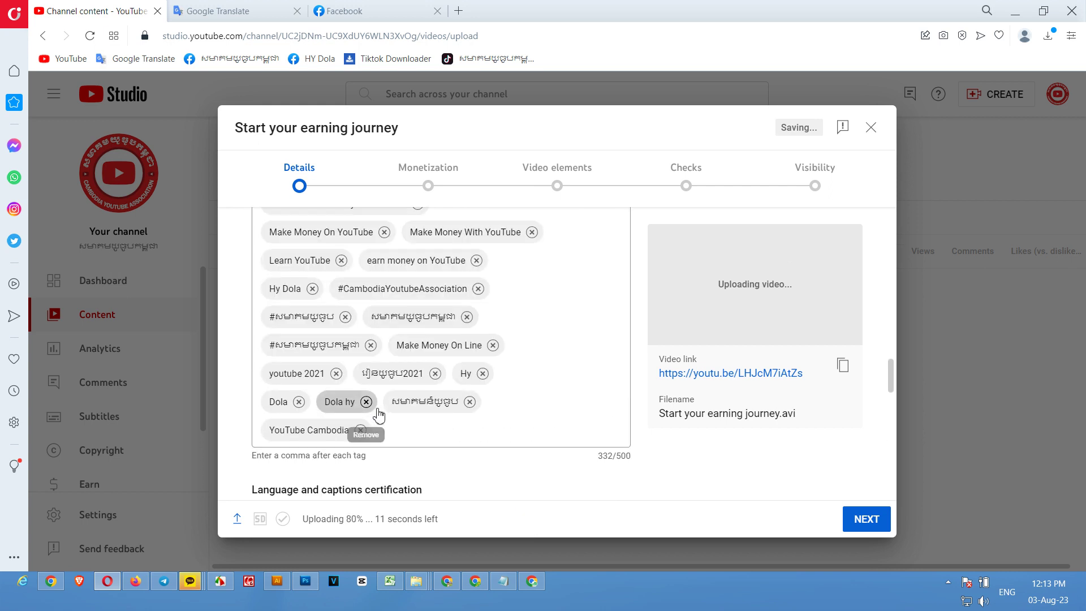
scroll(517, 381, "down", 8)
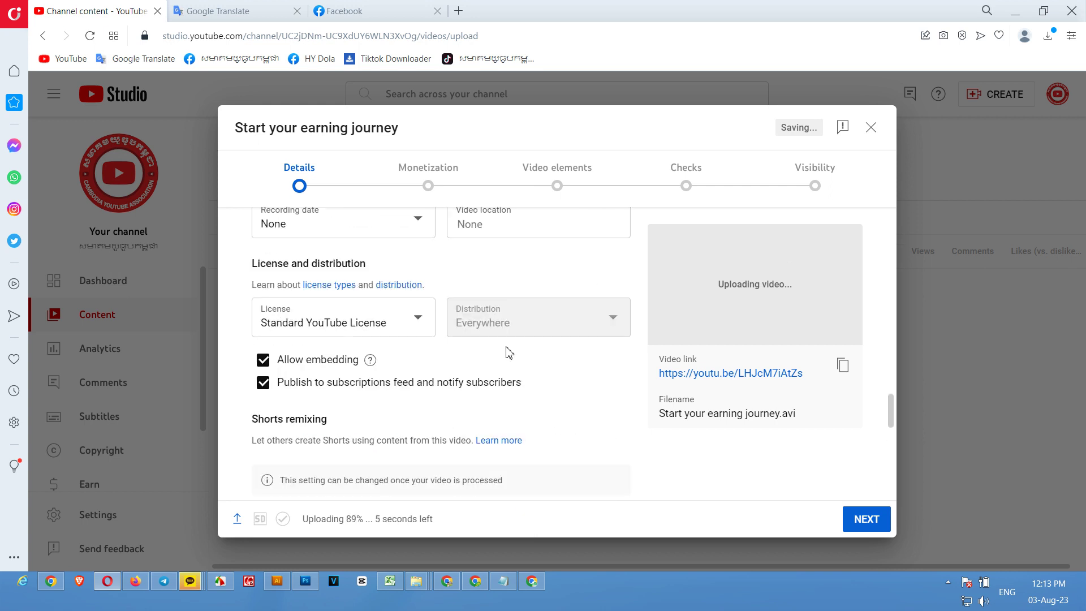
scroll(491, 311, "up", 4)
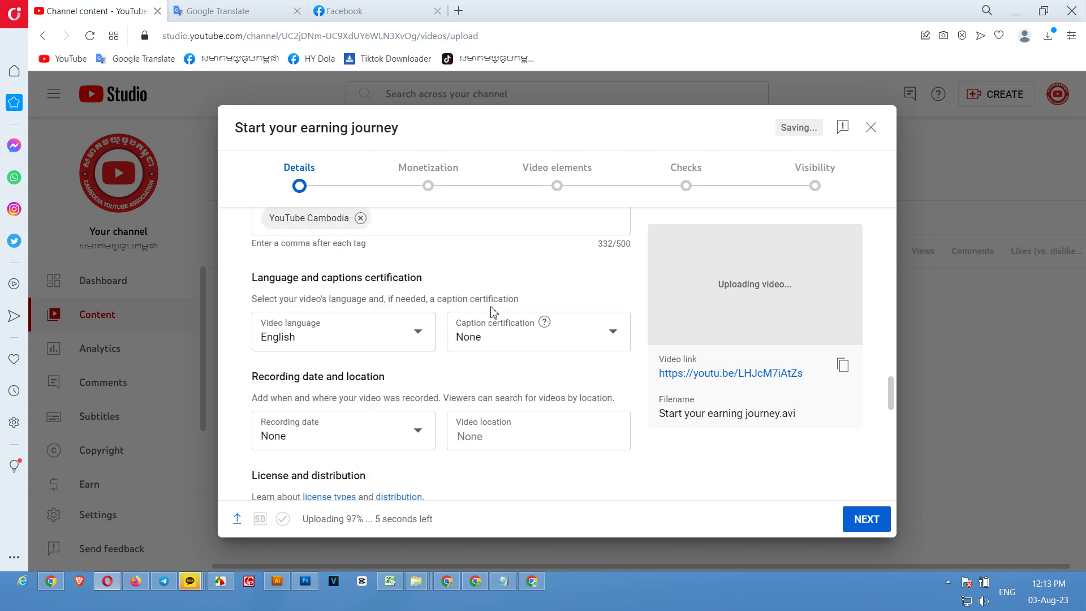
scroll(492, 311, "down", 5)
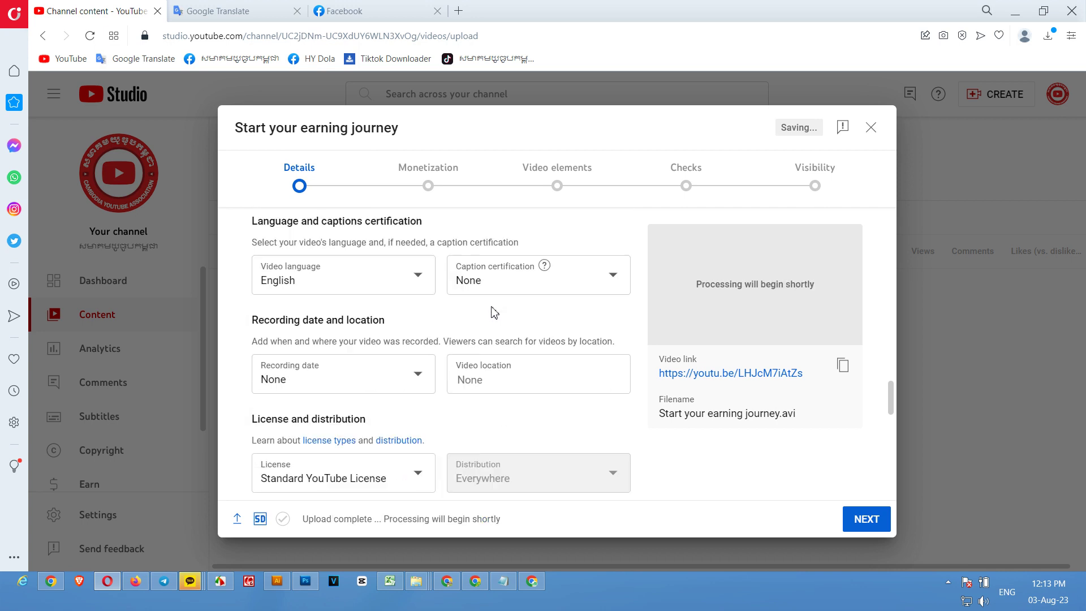
scroll(493, 313, "down", 10)
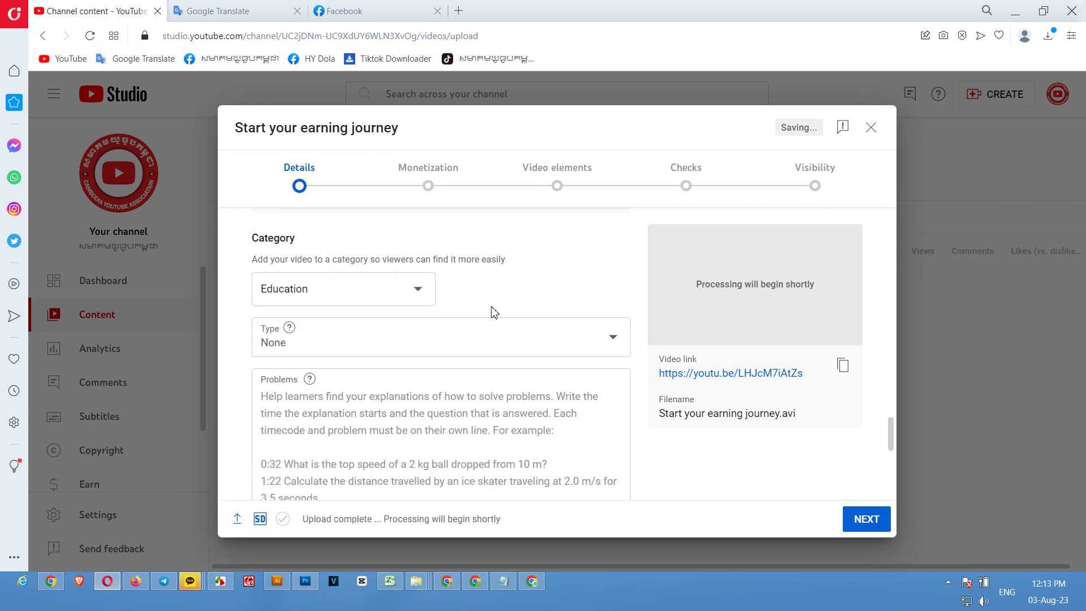
scroll(492, 311, "down", 4)
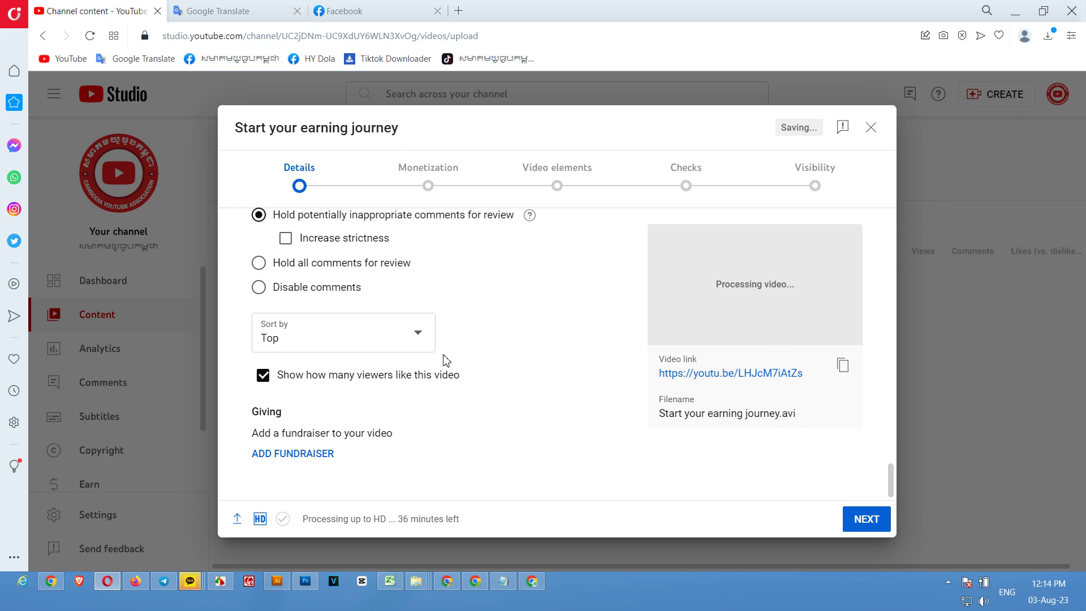
Proceed to the video's Monetization stage and set monetization to On.
left_click(869, 520)
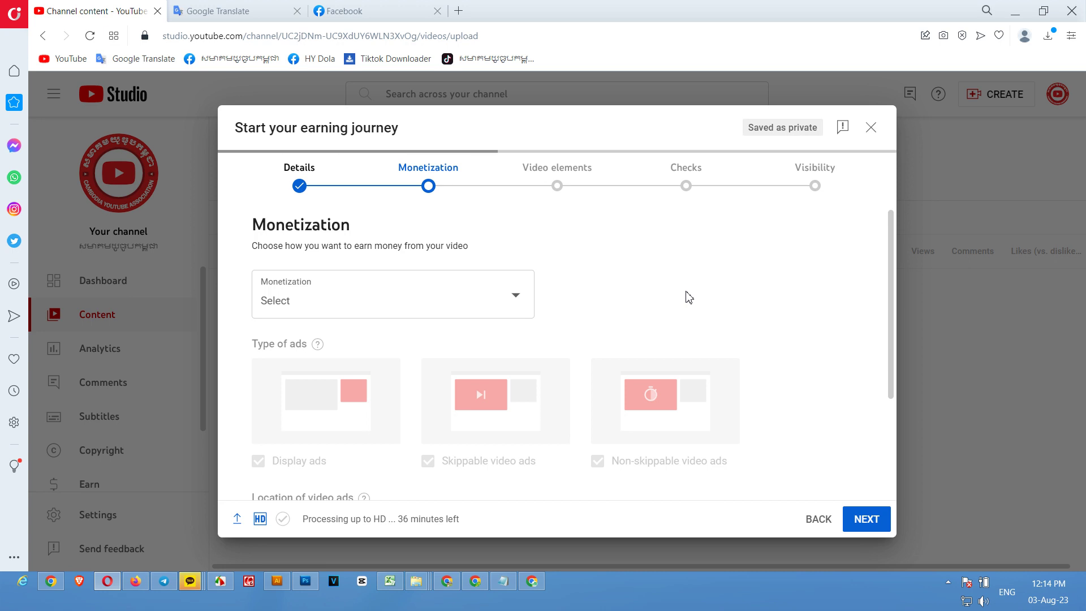
left_click(509, 298)
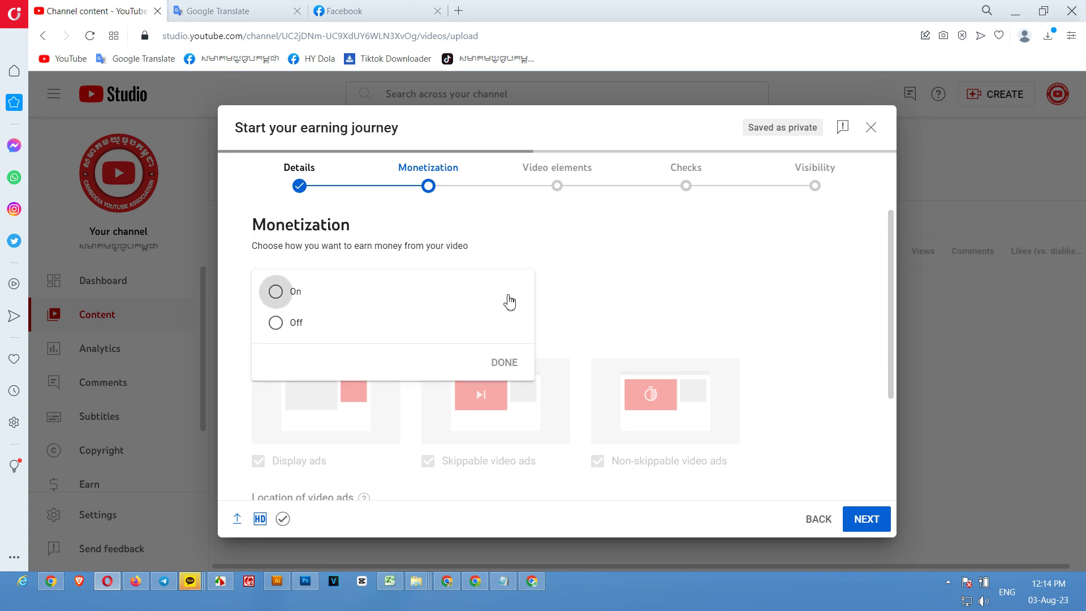
left_click(284, 295)
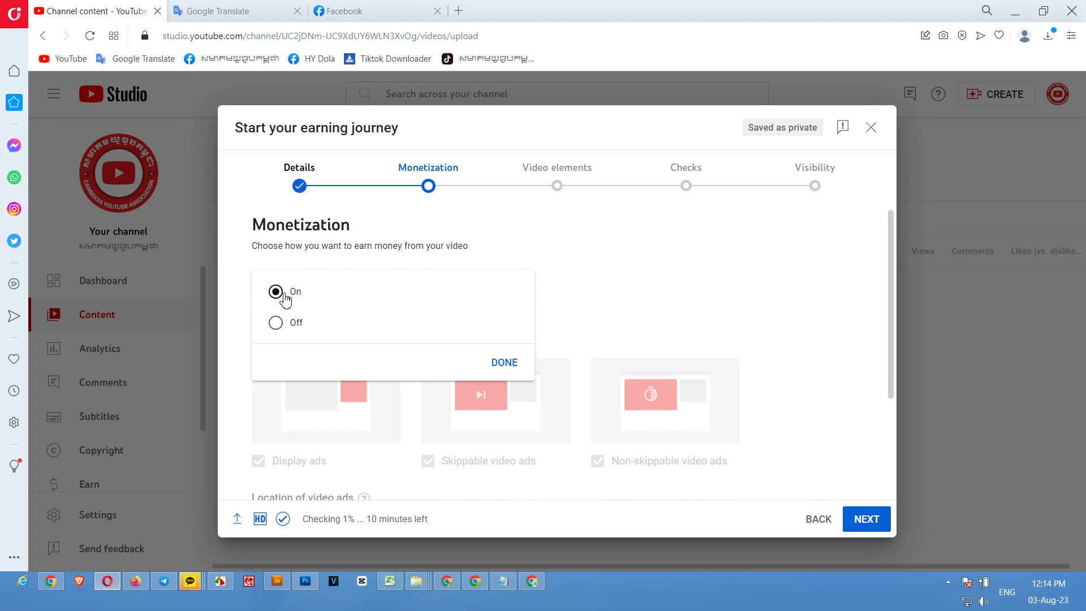
left_click(505, 362)
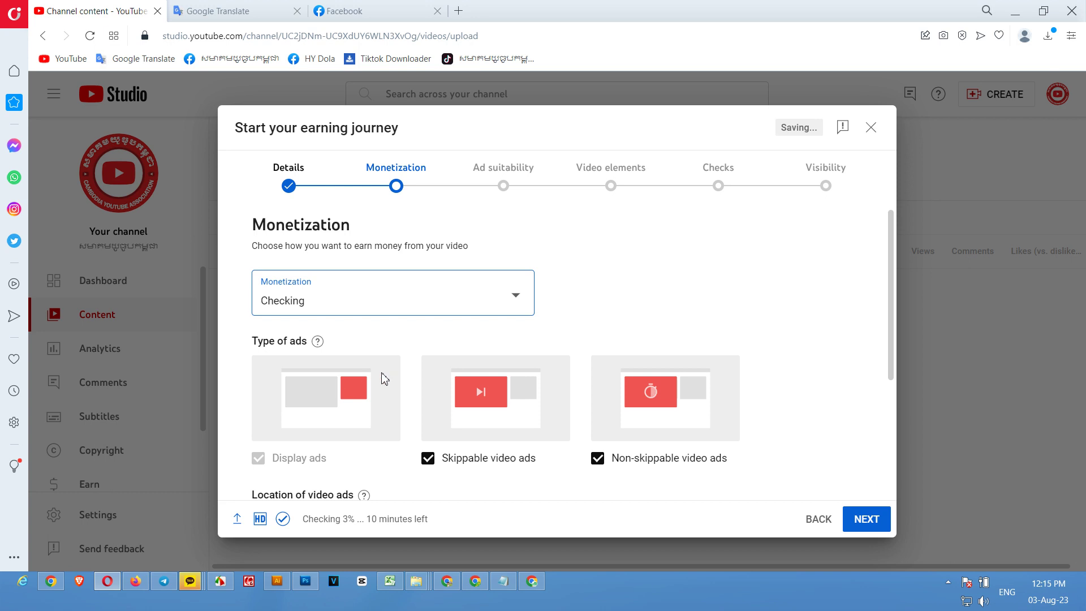
left_click(286, 306)
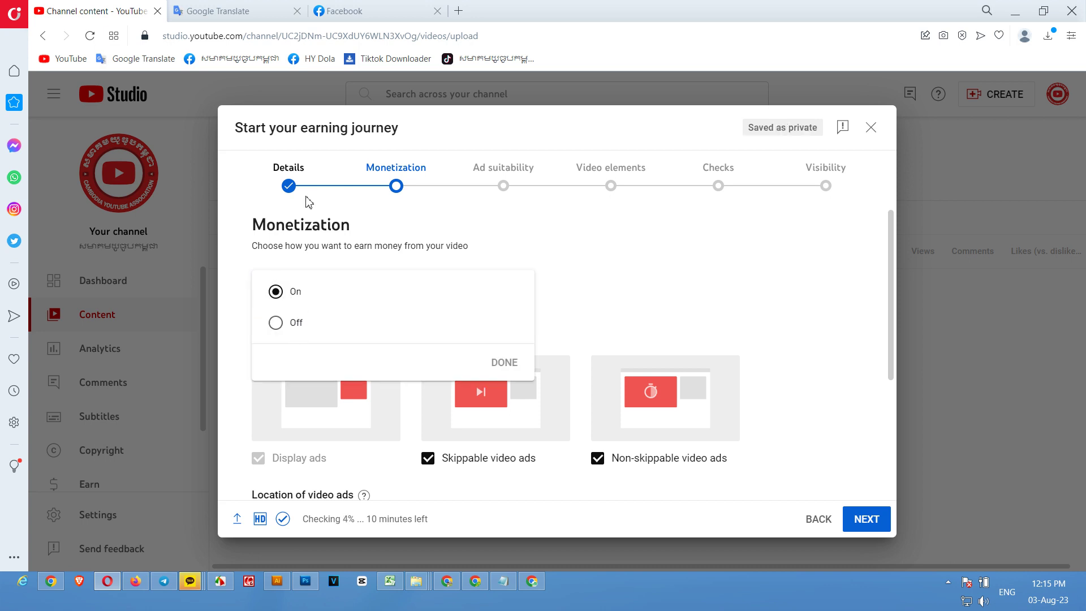
left_click(637, 291)
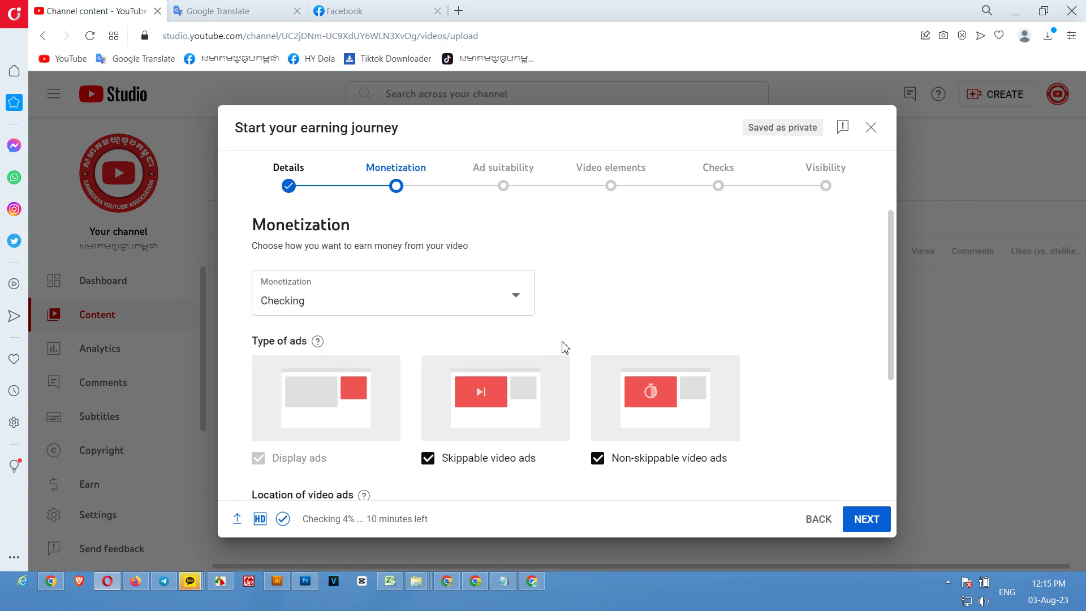
scroll(453, 450, "down", 3)
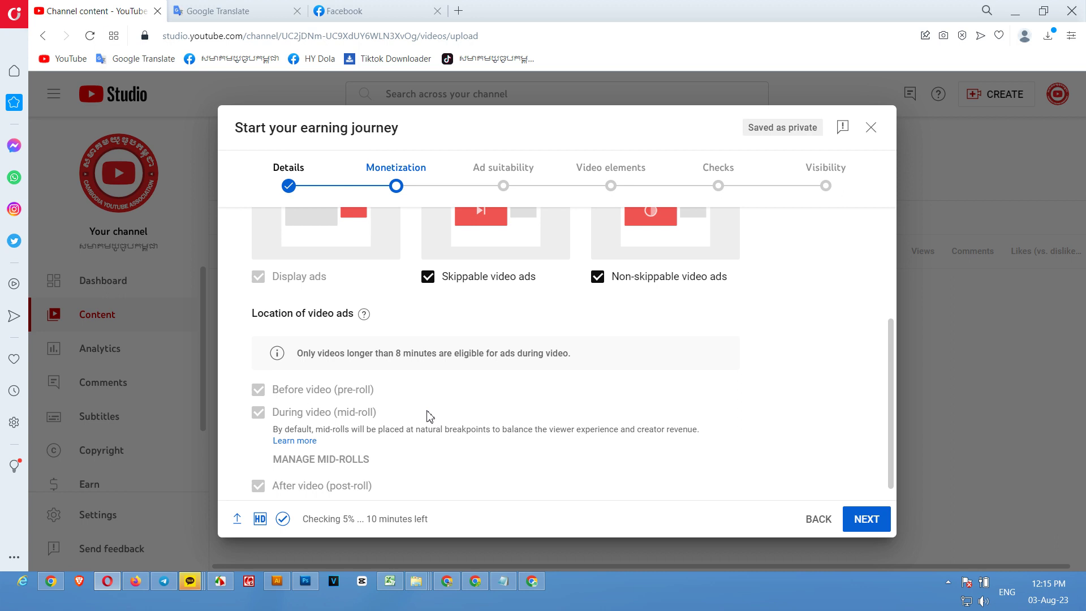
left_click(287, 178)
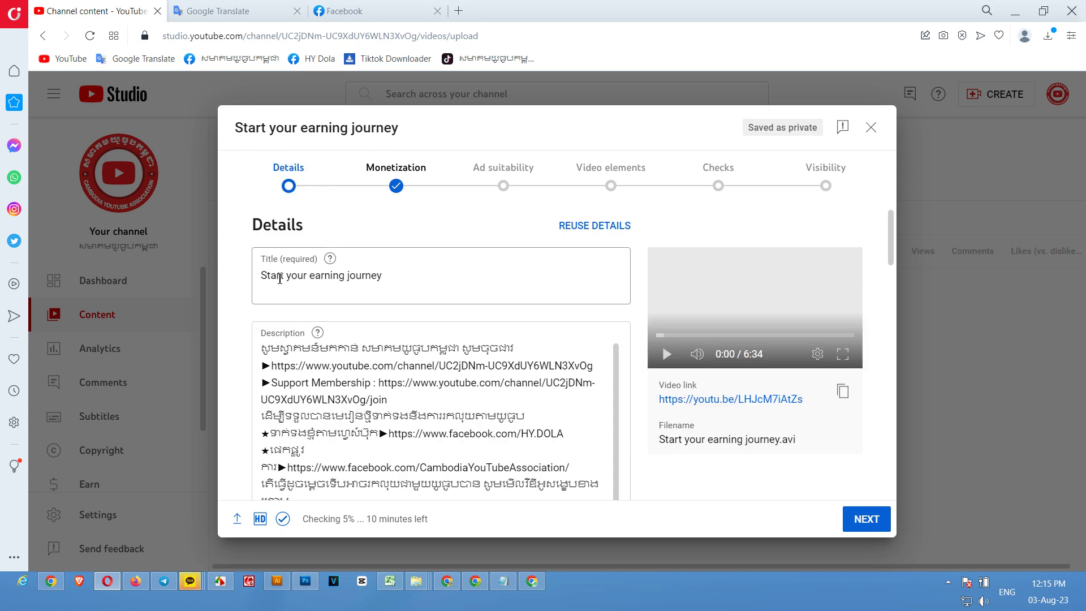
left_click(408, 280)
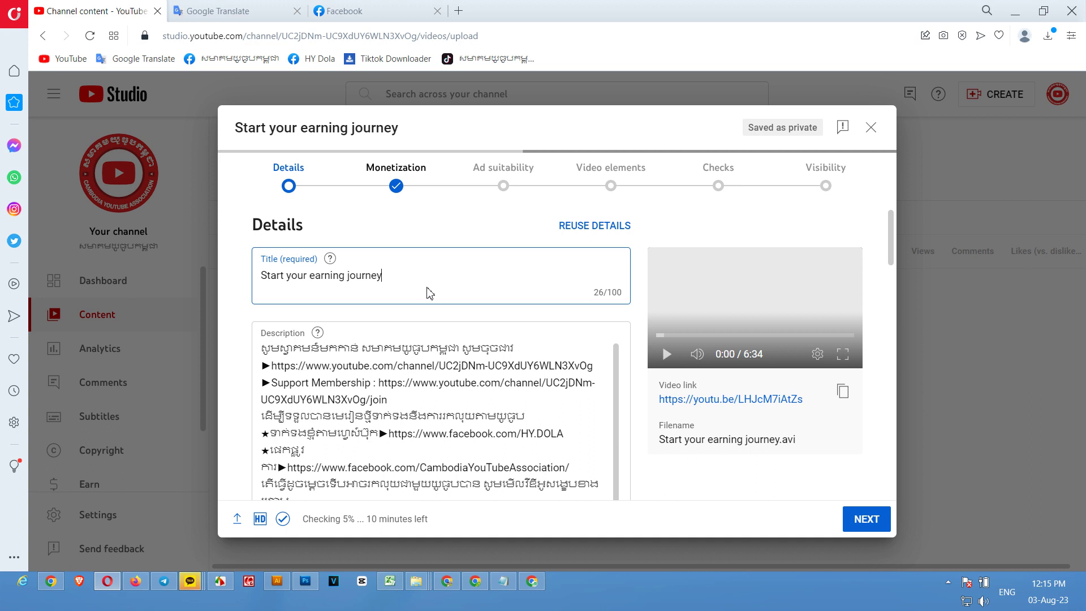
left_click(411, 198)
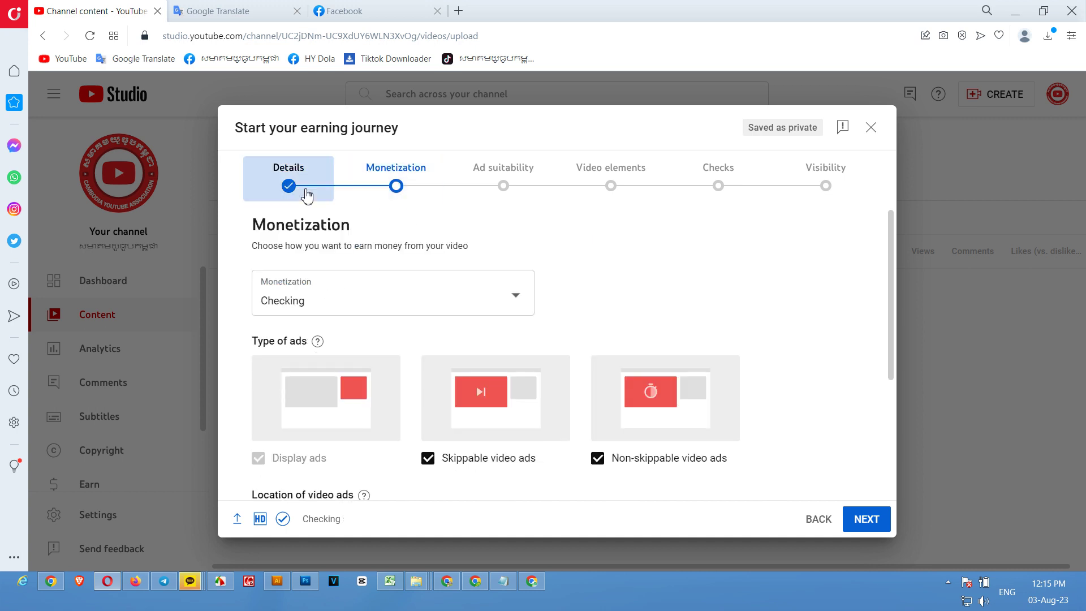
Return to the video's details and insert "YouTube update new policy" before "Start your earning journey" in the title.
left_click(307, 196)
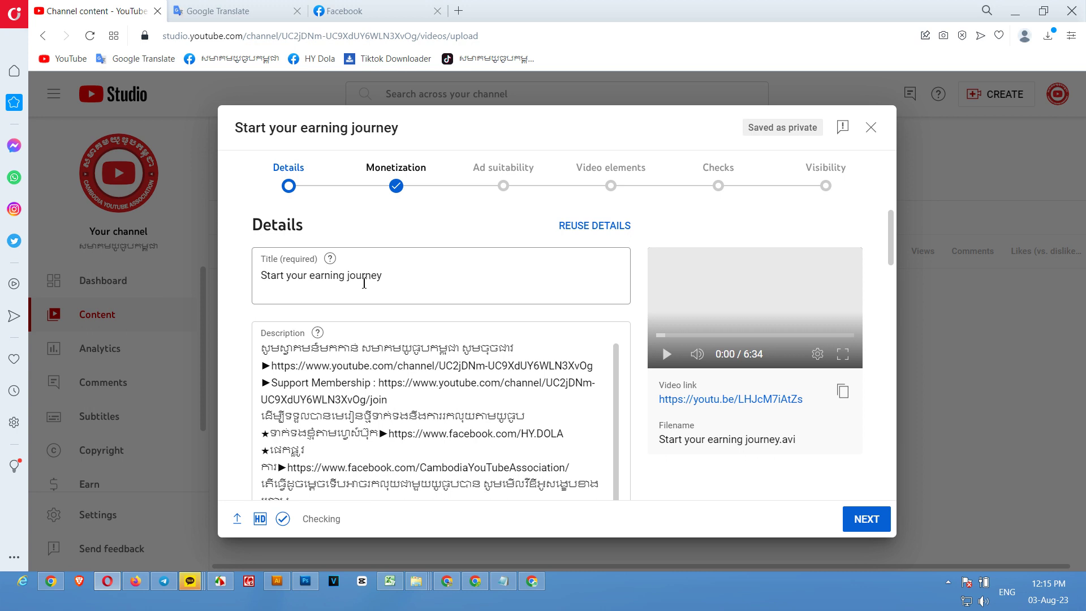
left_click(265, 279)
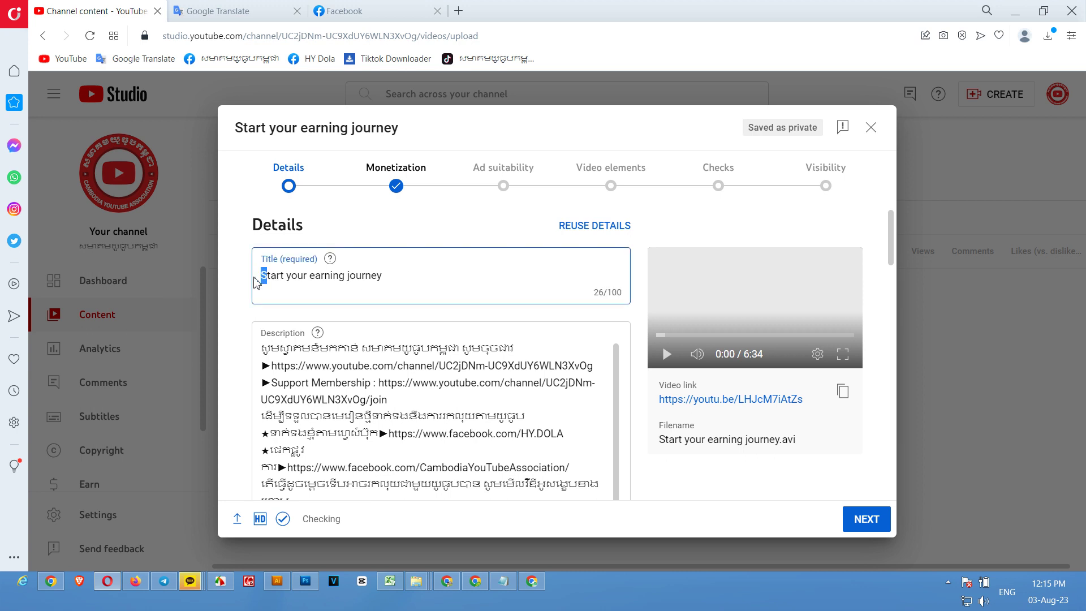
left_click_drag(258, 279, 270, 278)
left_click(264, 281)
type("yo")
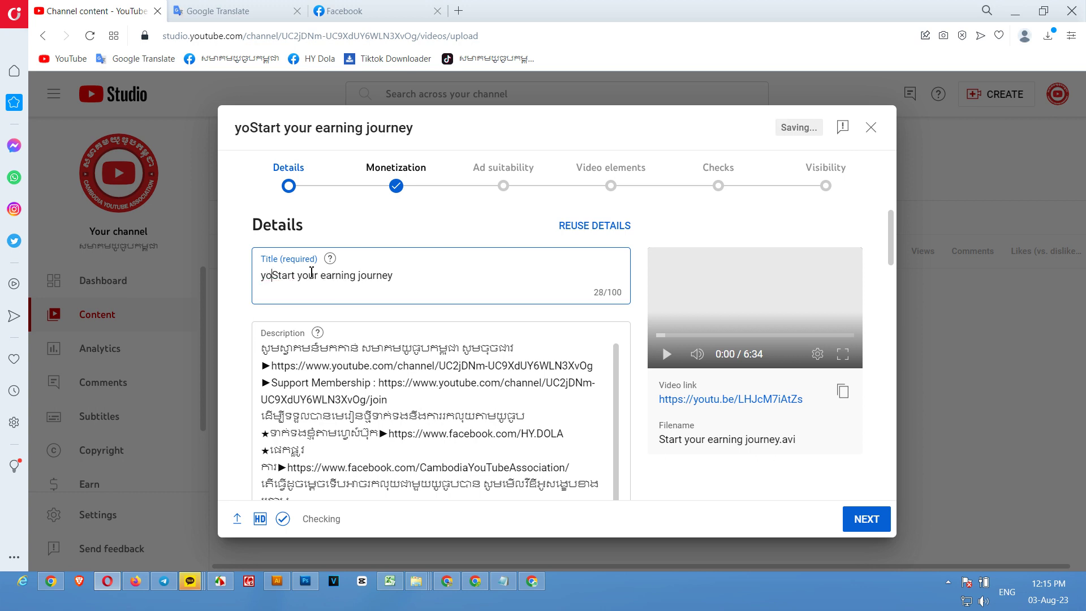
type("utube ")
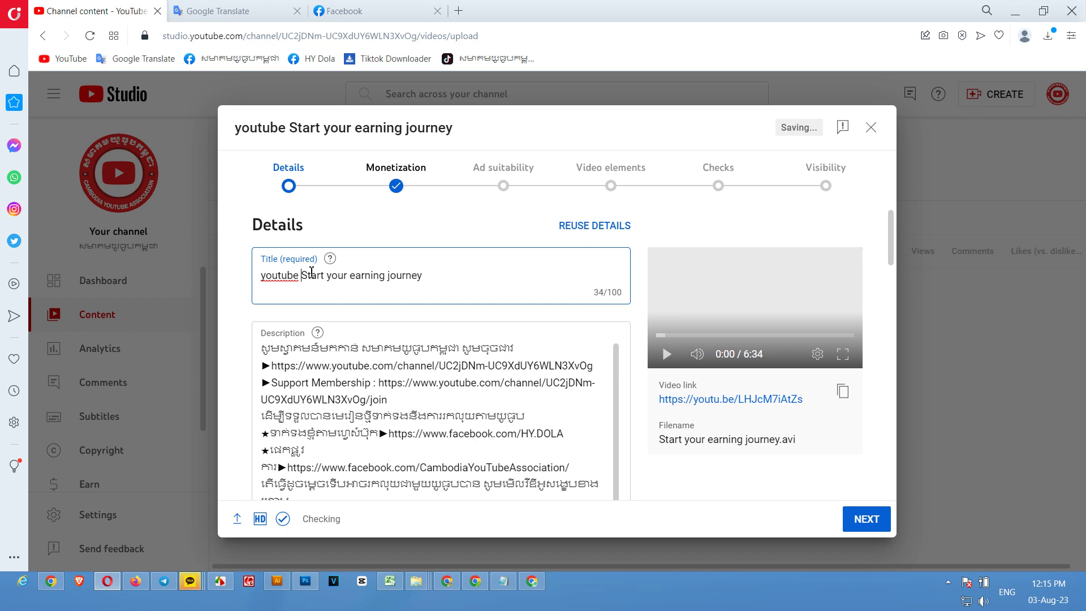
type("update n")
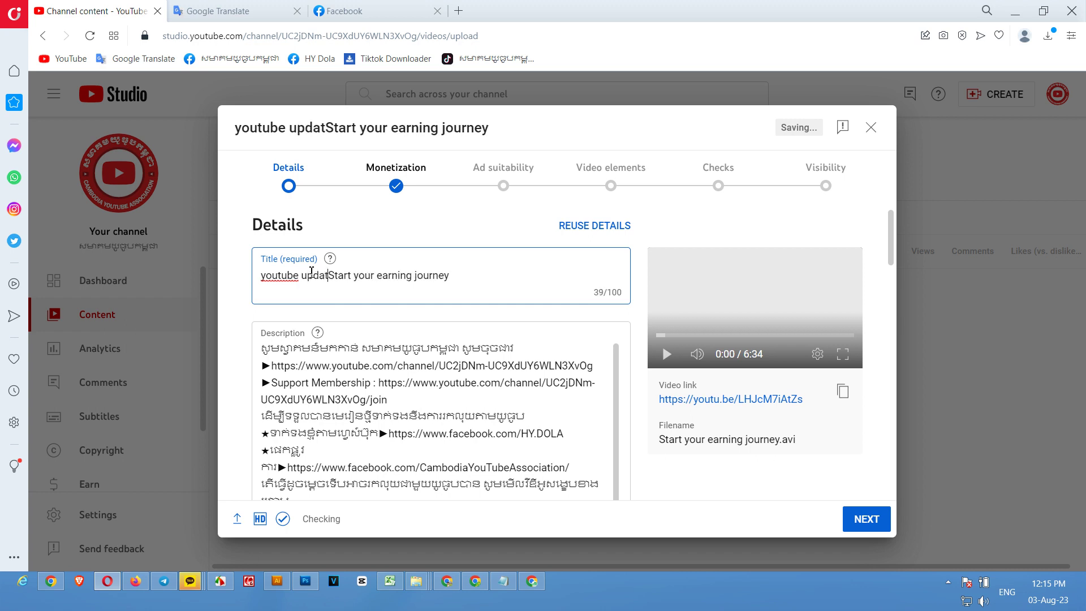
type("ew pol")
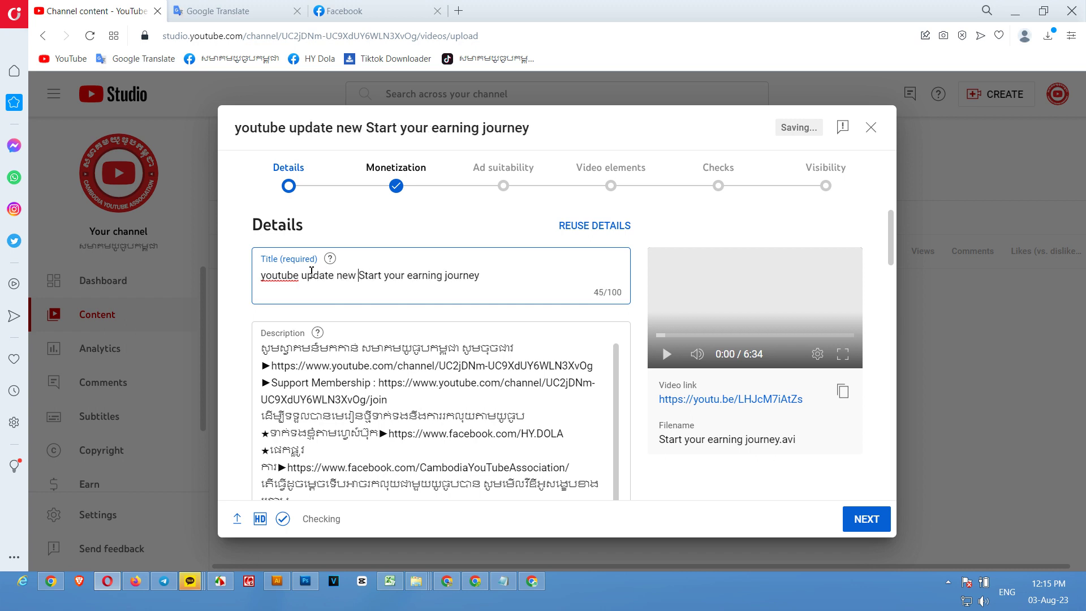
type("icy")
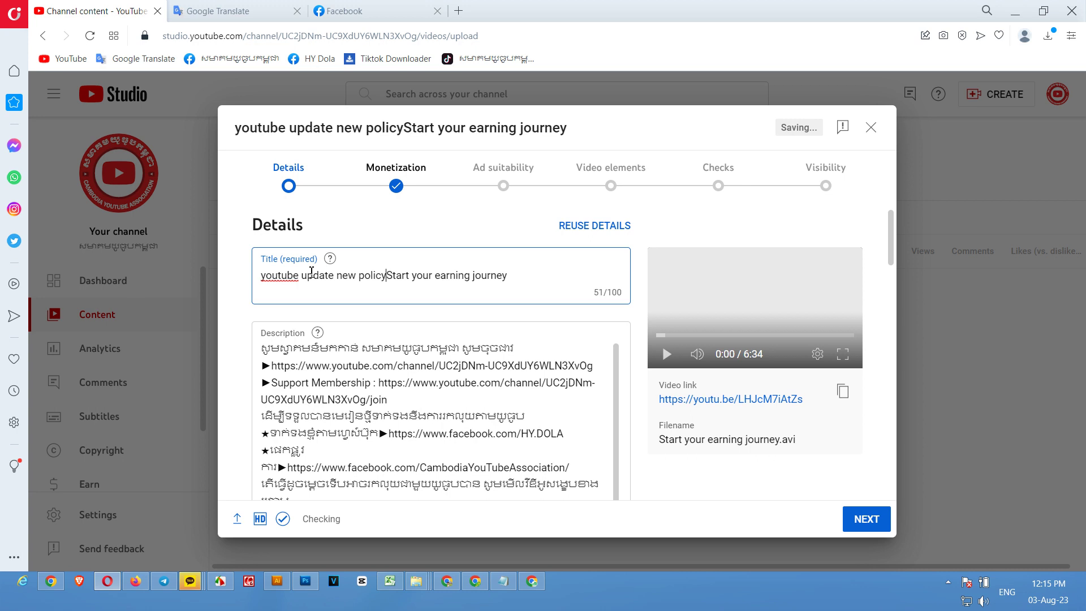
right_click(284, 287)
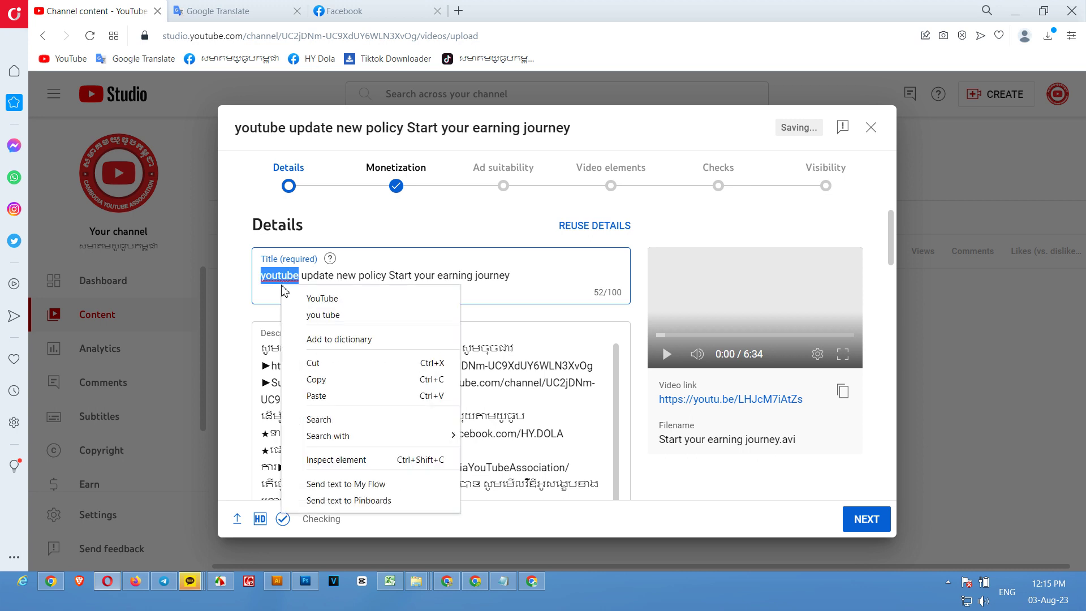
left_click(336, 298)
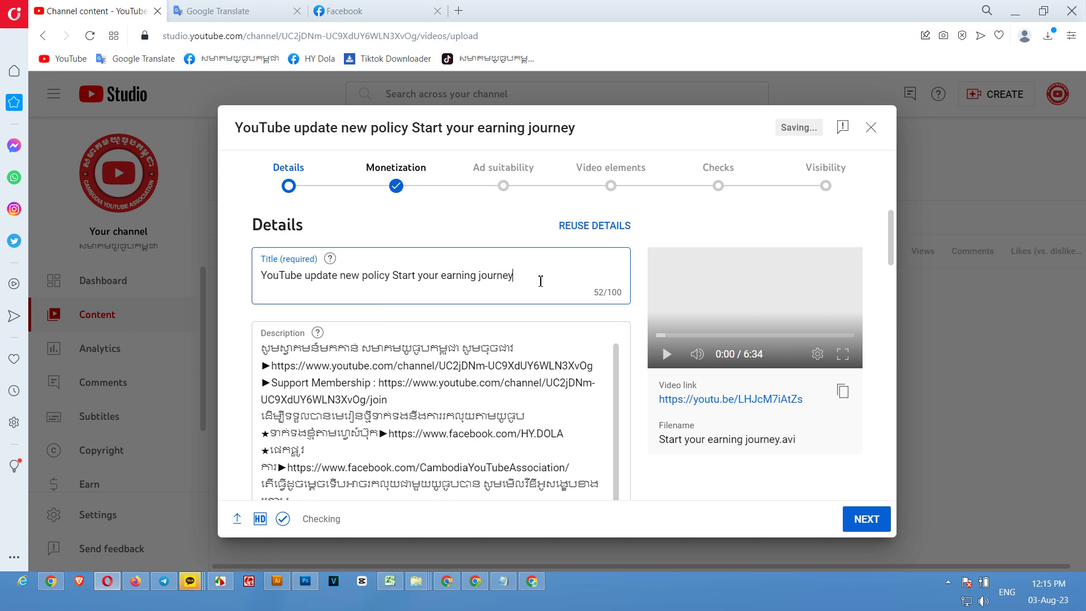
Extend the video title after "Start your earning journey" with "on membership supper and shopping 2023".
type("on membershio")
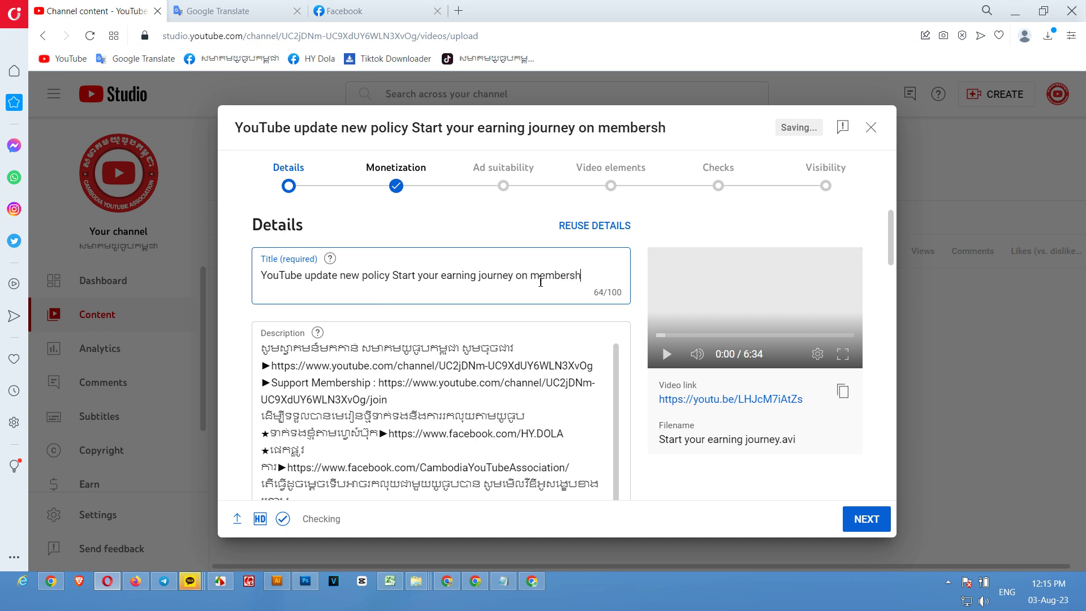
key("BackSpace")
key("BackSpace")
type("p supper")
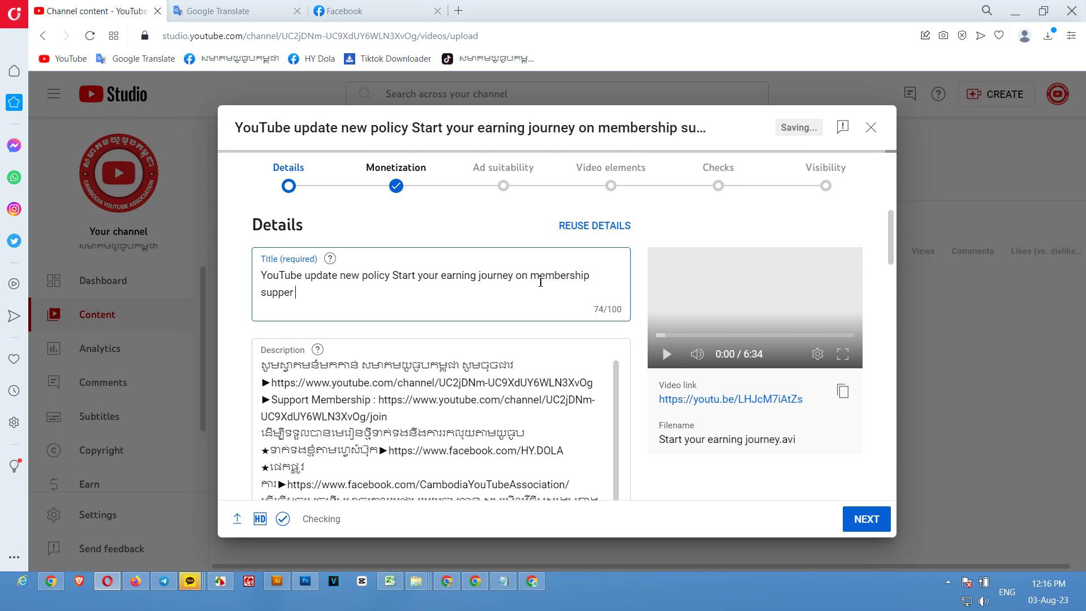
type(" and ")
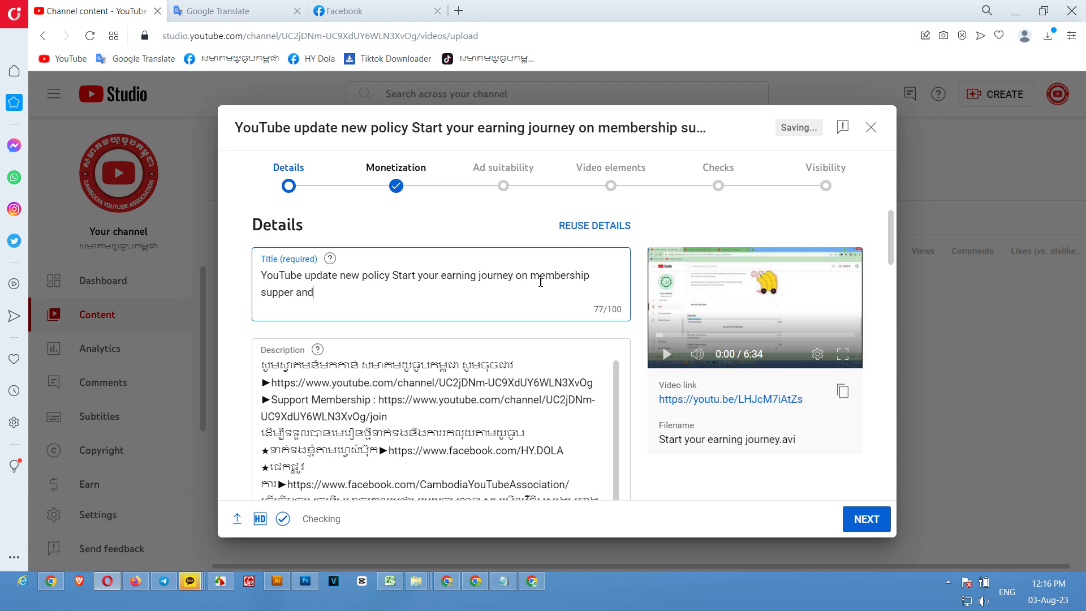
type("shoppi")
type("ng 20e2ee3eeeeee")
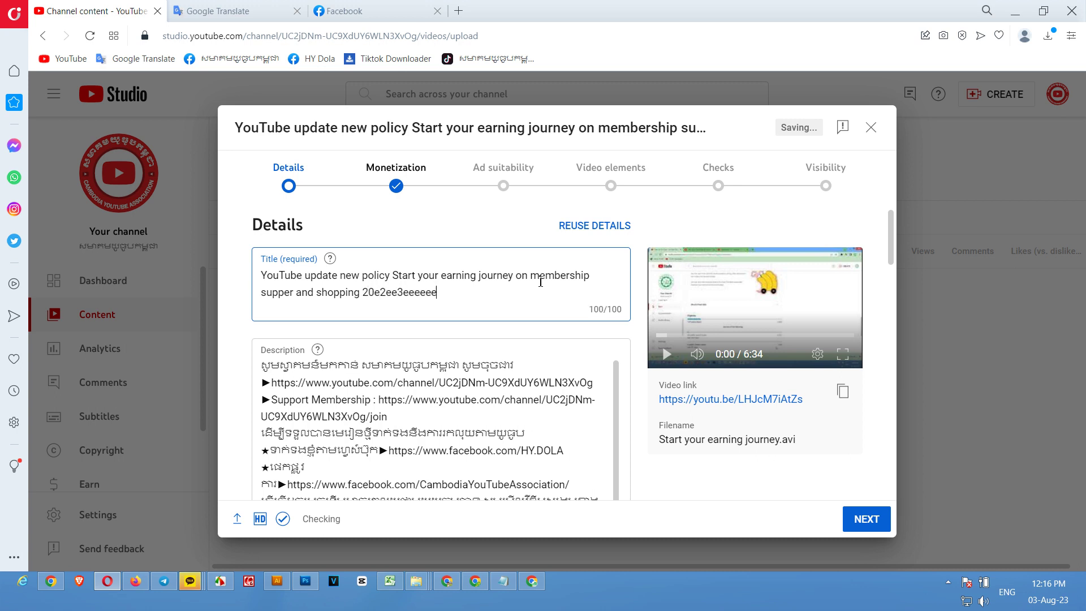
type("eeeeeeeeeeeeeeeeeeeeeeeeeeeeeeeeeeeeeeeeeeeeeeee")
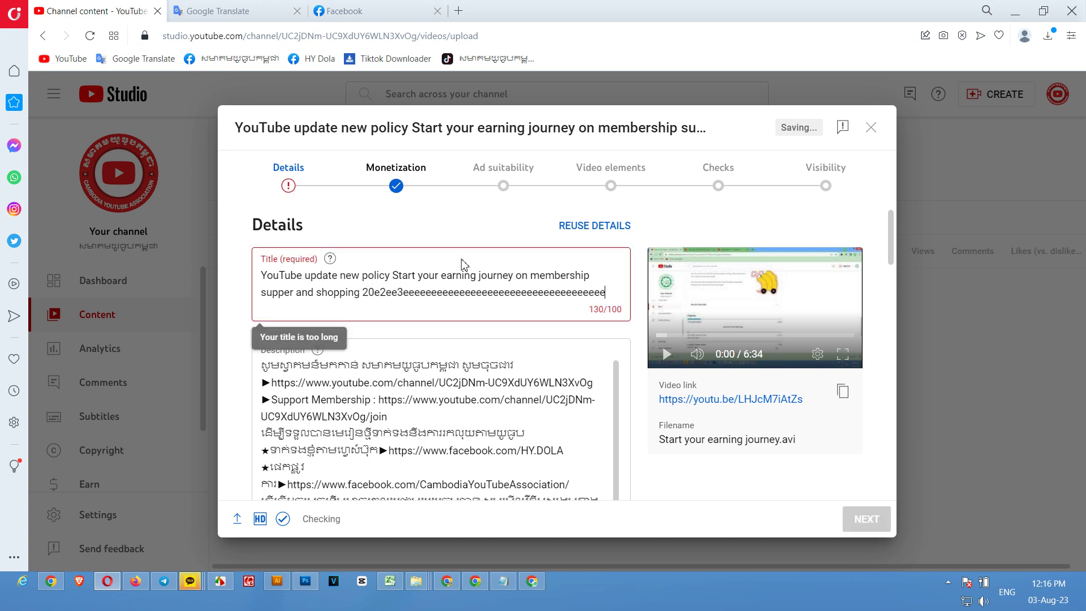
left_click_drag(374, 292, 704, 300)
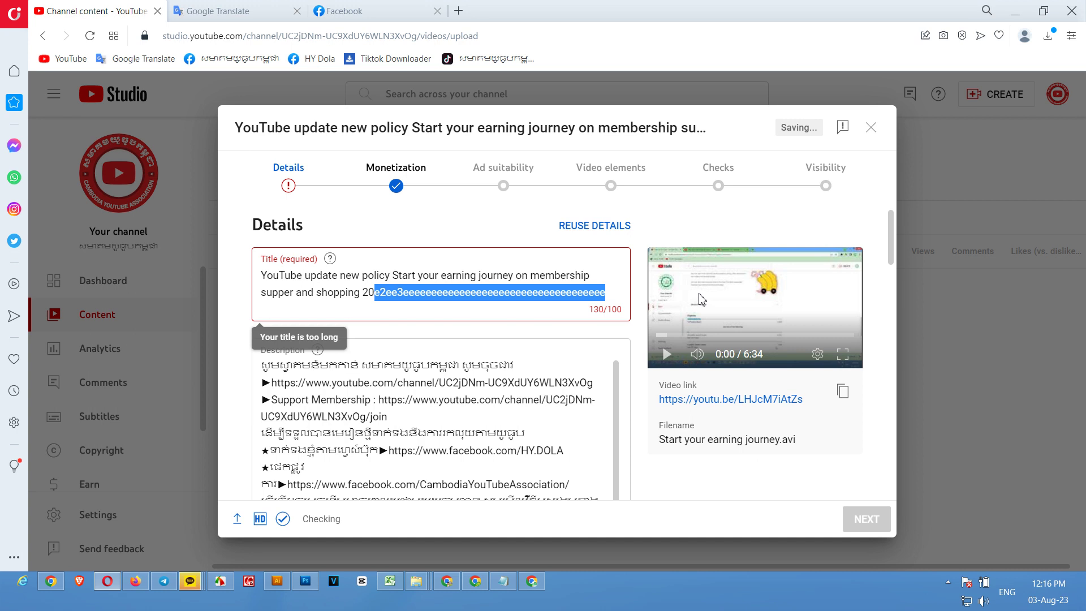
type("23")
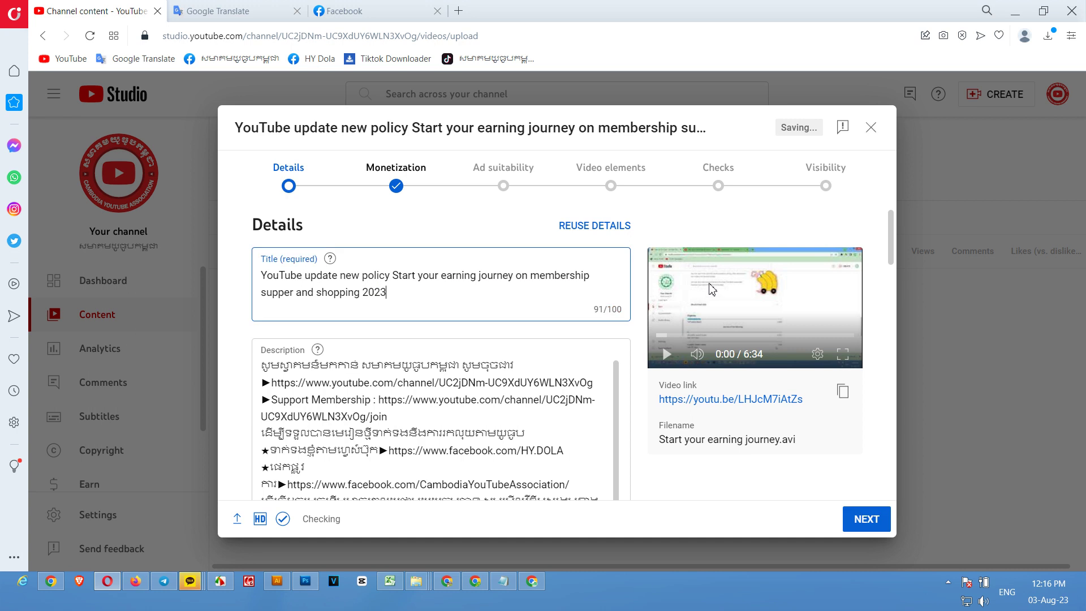
Proceed to the Monetization stage and review the ad types and the locations of video ads.
left_click(868, 521)
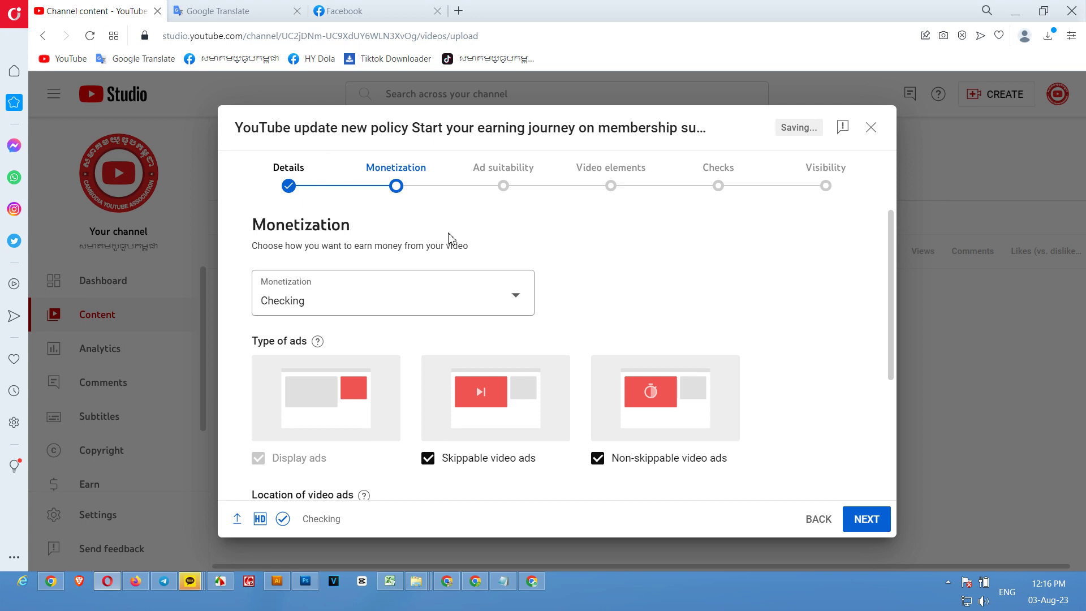
scroll(636, 331, "down", 3)
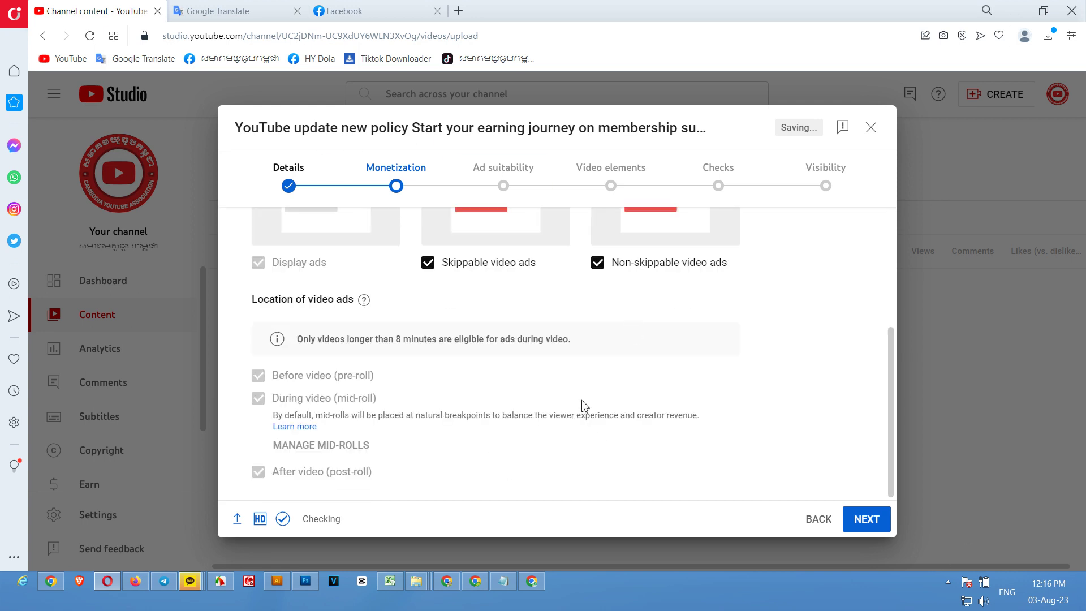
scroll(585, 405, "up", 3)
scroll(559, 408, "down", 3)
scroll(396, 340, "up", 3)
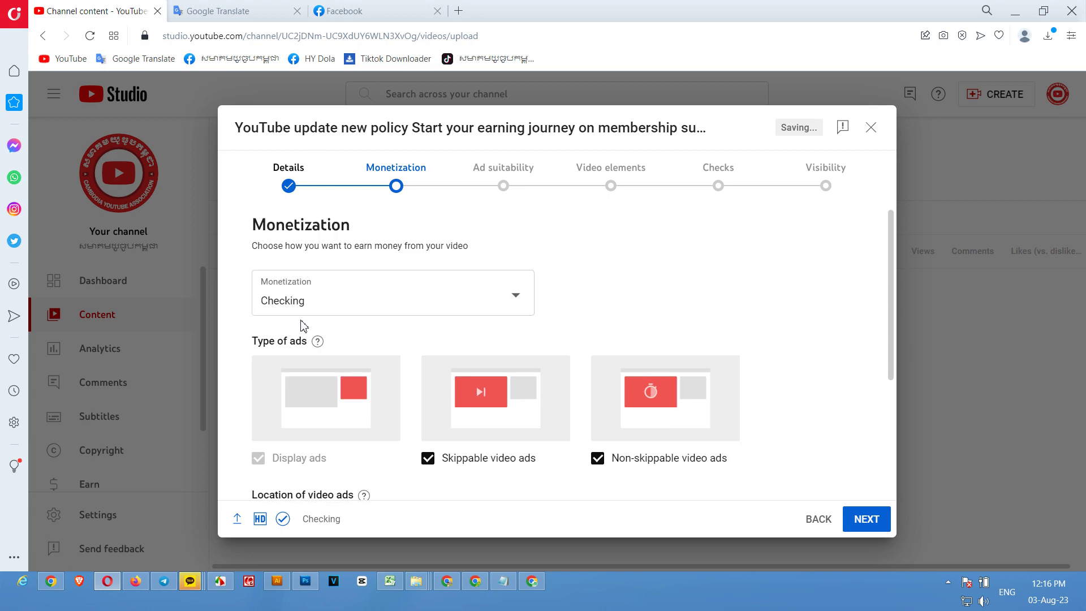
Proceed to the Ad suitability stage and declare "None of the above" for the video's content.
left_click(856, 530)
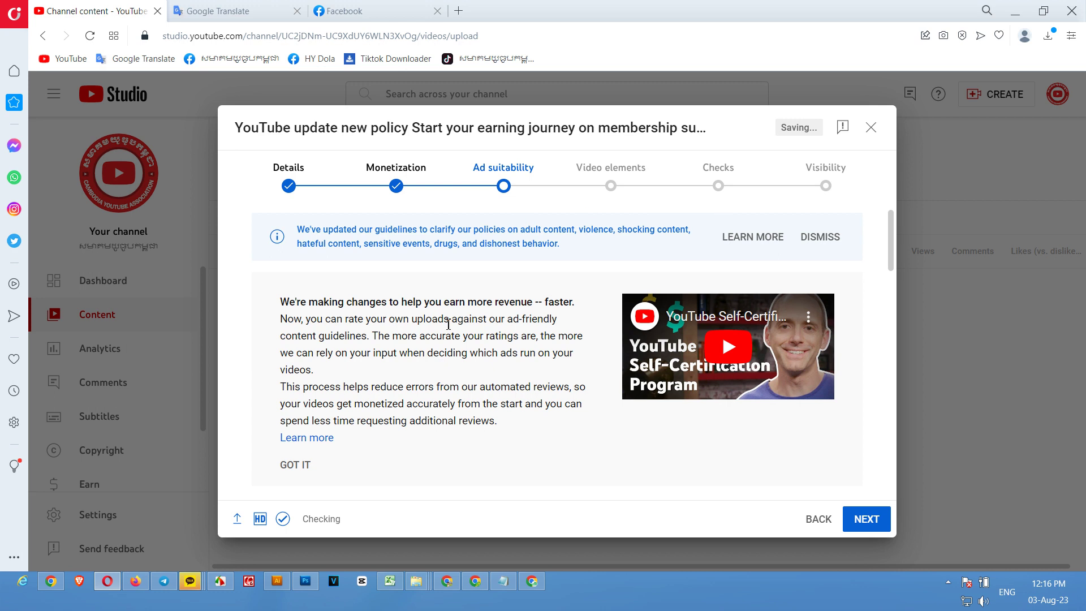
scroll(448, 324, "down", 15)
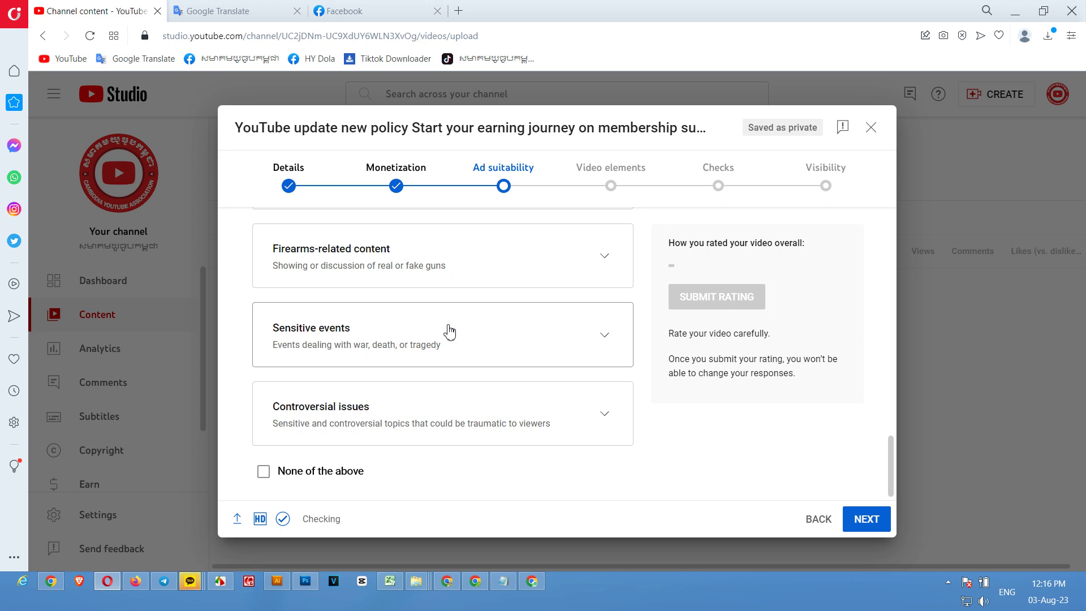
left_click(281, 475)
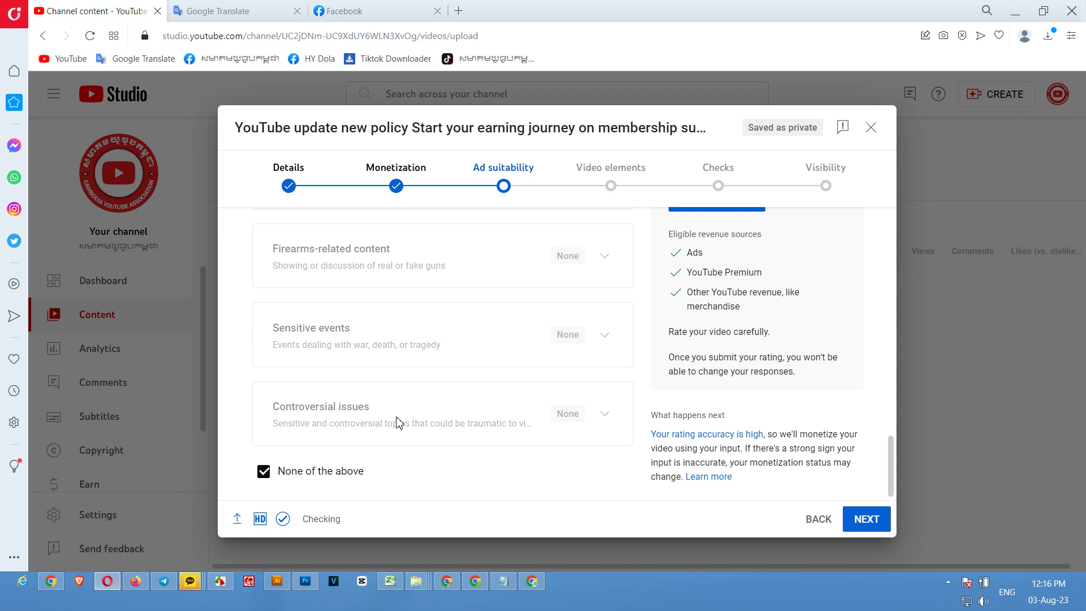
Review the ad suitability ratings for every content category along with the overall rating summary.
scroll(368, 301, "up", 10)
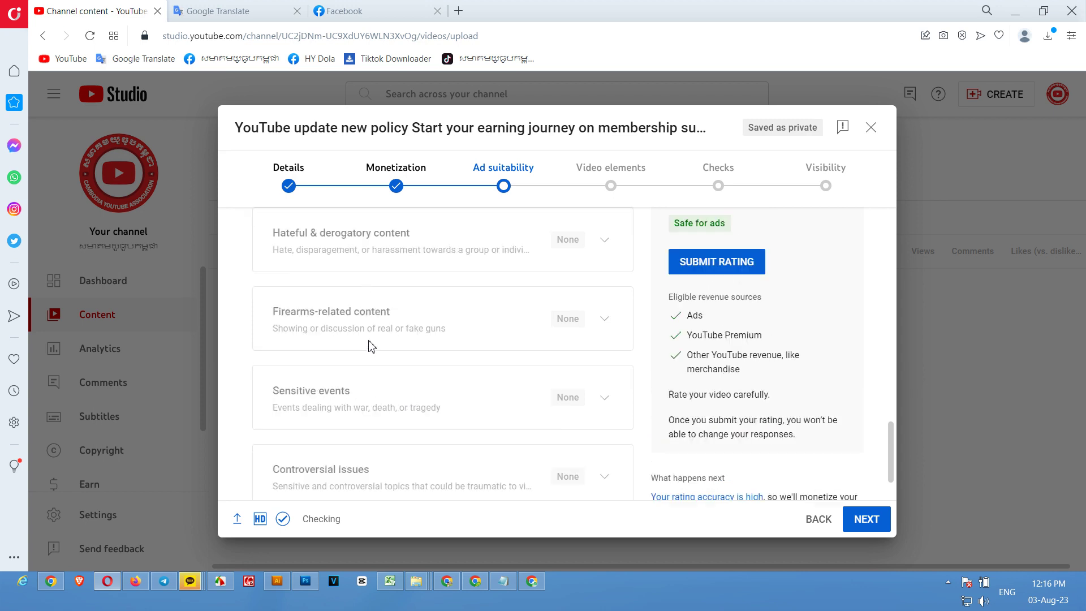
scroll(408, 301, "down", 10)
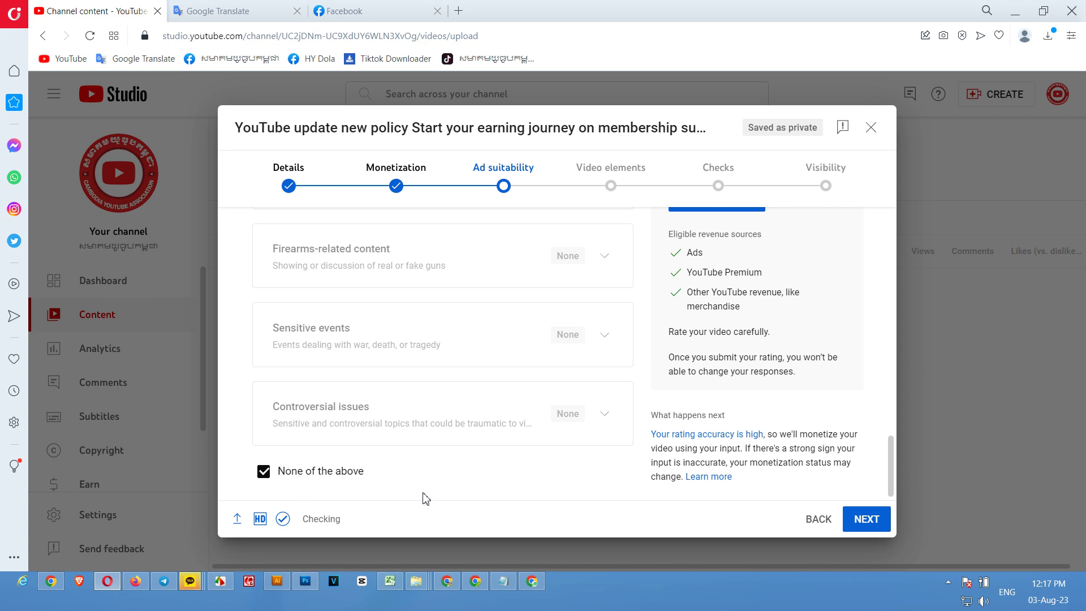
scroll(499, 380, "up", 5)
scroll(461, 347, "up", 5)
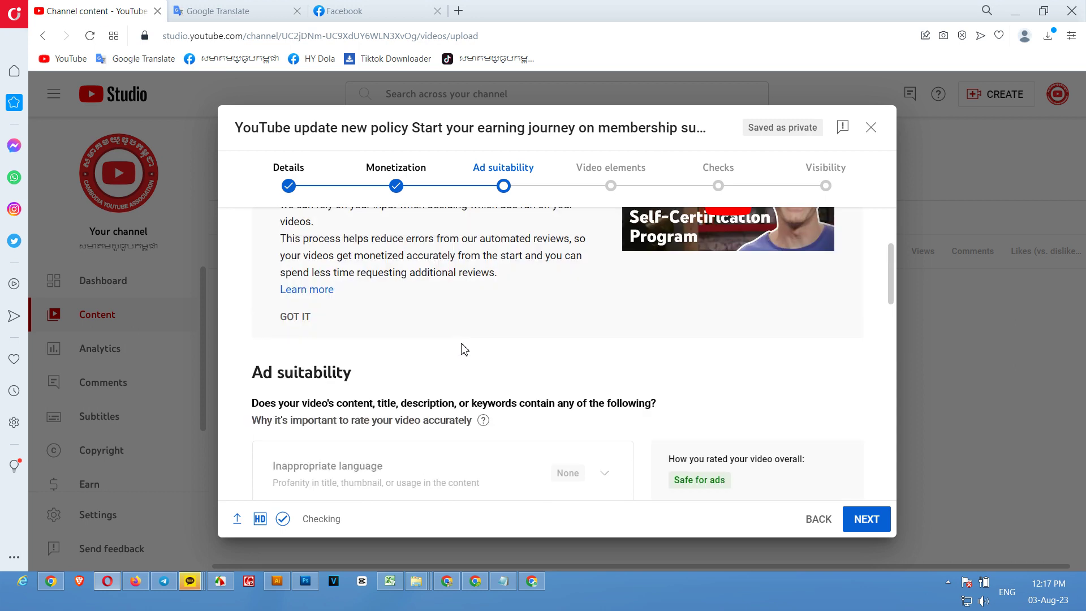
scroll(457, 387, "down", 5)
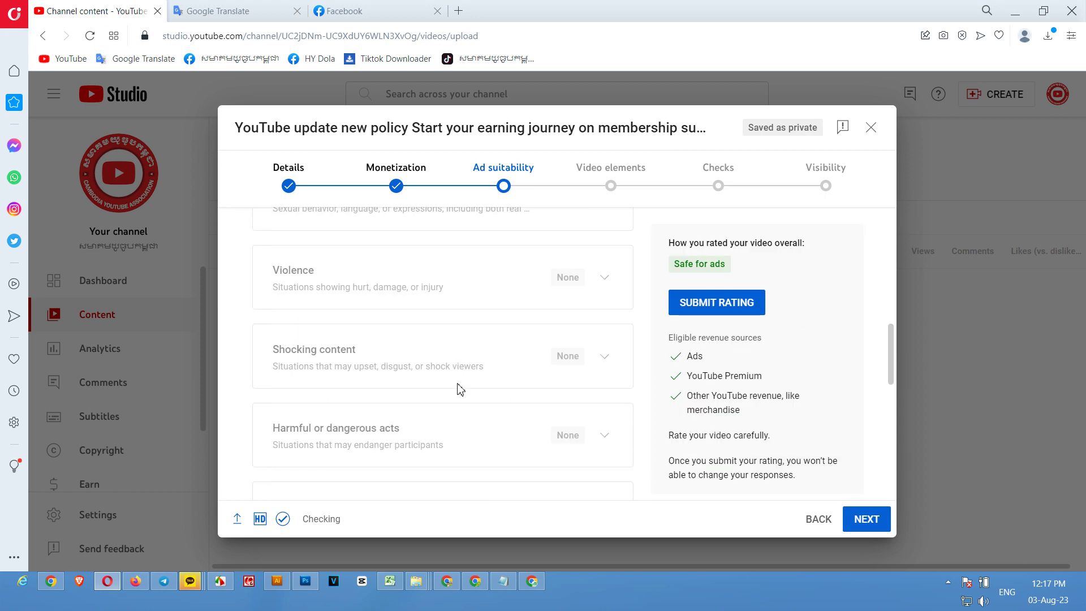
scroll(456, 390, "down", 5)
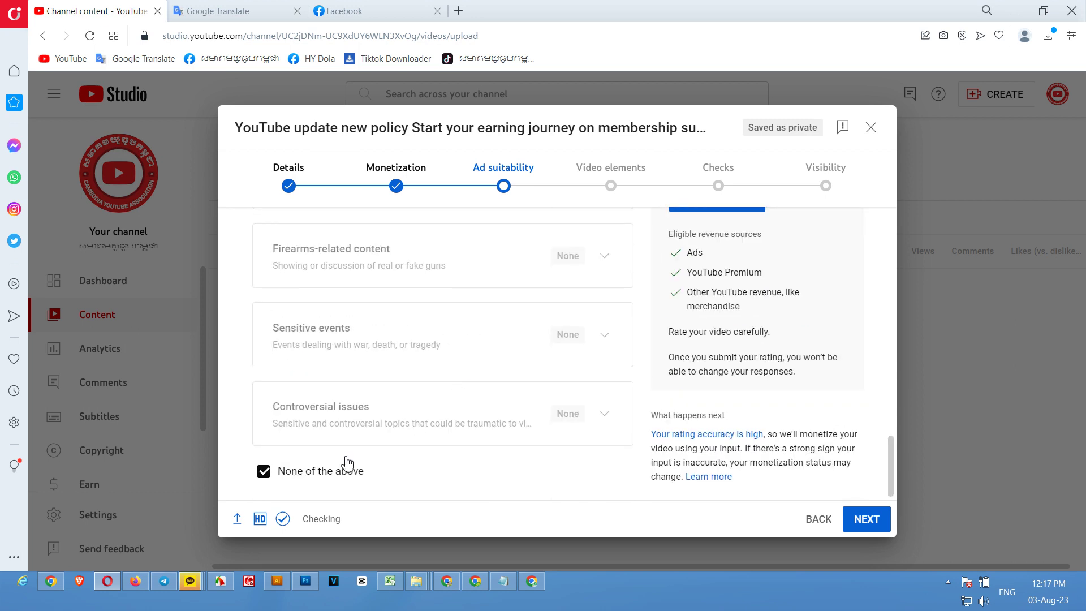
scroll(733, 294, "up", 2)
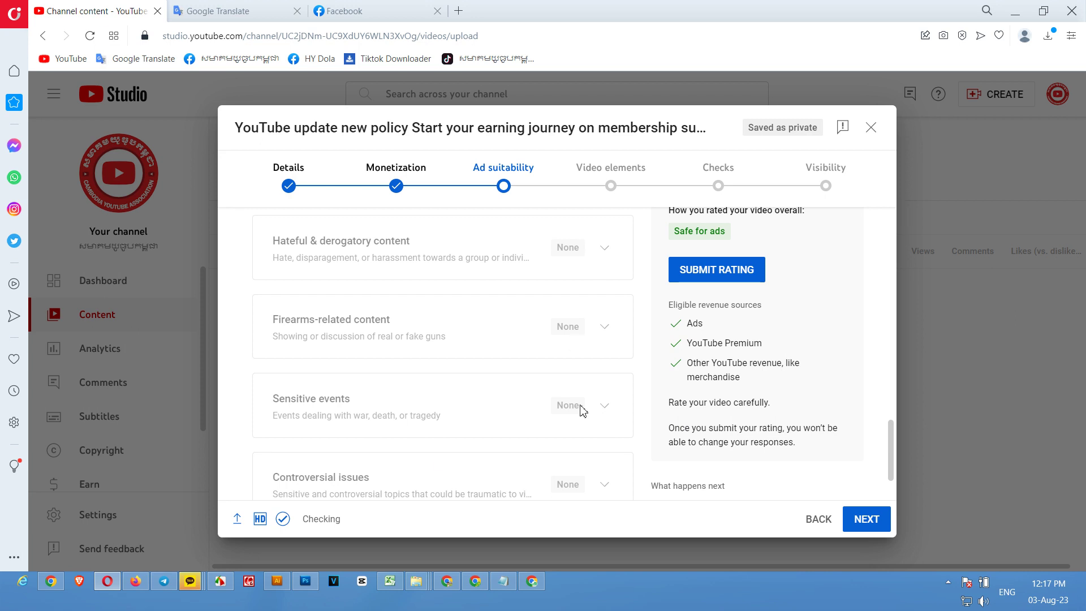
scroll(583, 412, "down", 1)
scroll(647, 394, "up", 3)
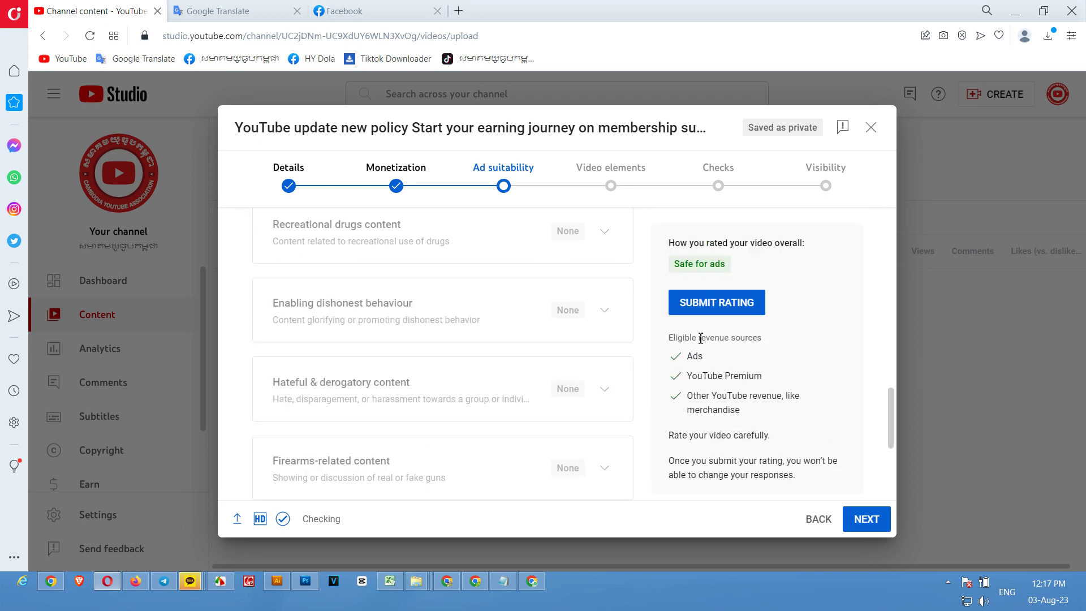
Submit the video's ad suitability rating.
left_click(727, 311)
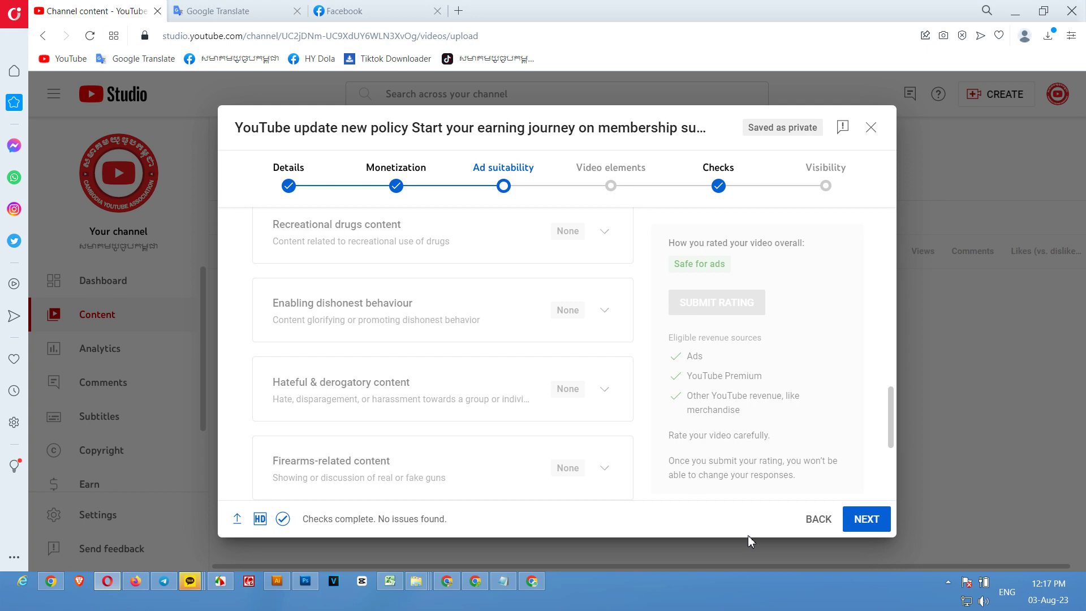
scroll(762, 466, "down", 1)
scroll(645, 397, "down", 2)
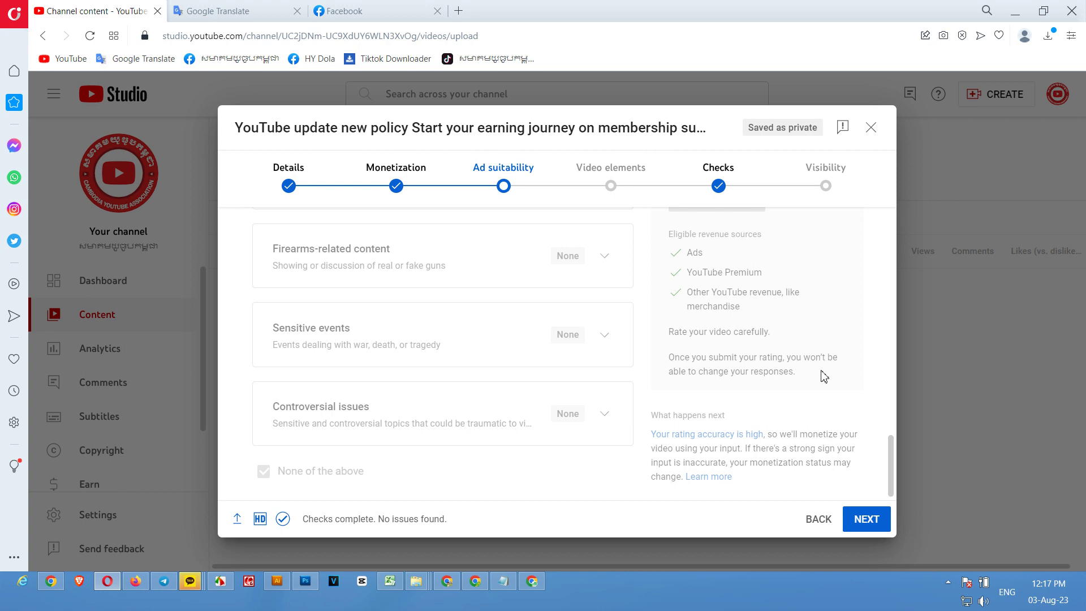
Proceed to the Video elements stage and open the end screen editor, looking through the available layout templates.
left_click(876, 524)
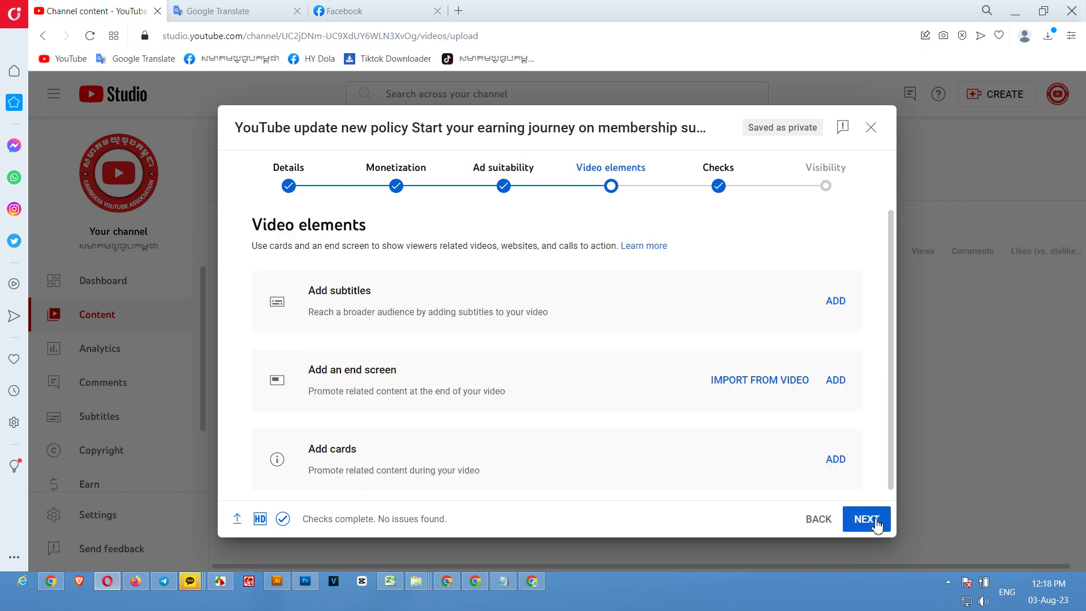
left_click(769, 394)
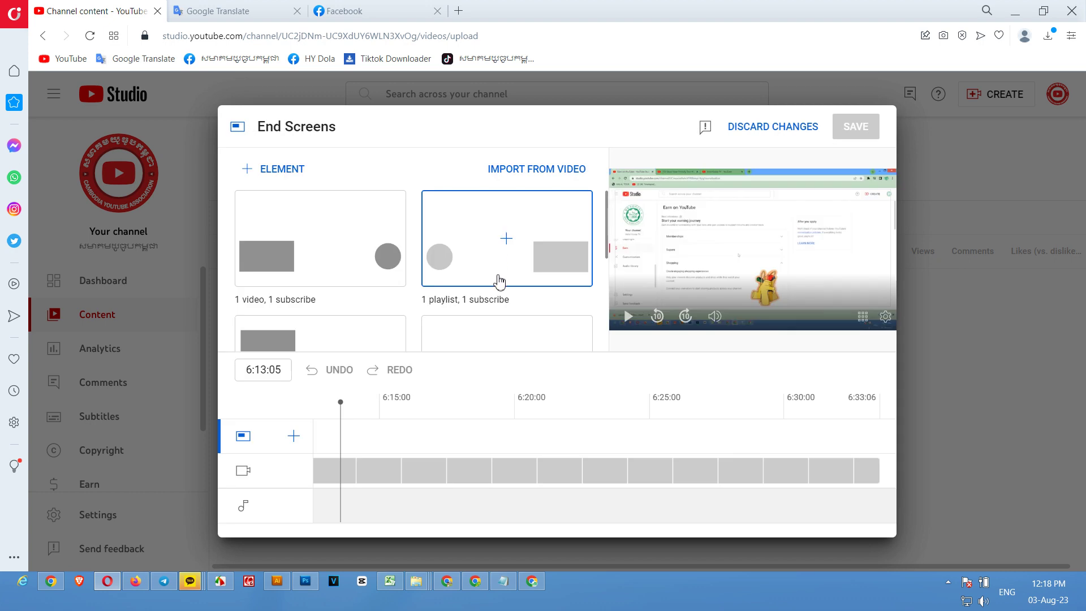
scroll(505, 245, "down", 5)
scroll(485, 327, "up", 5)
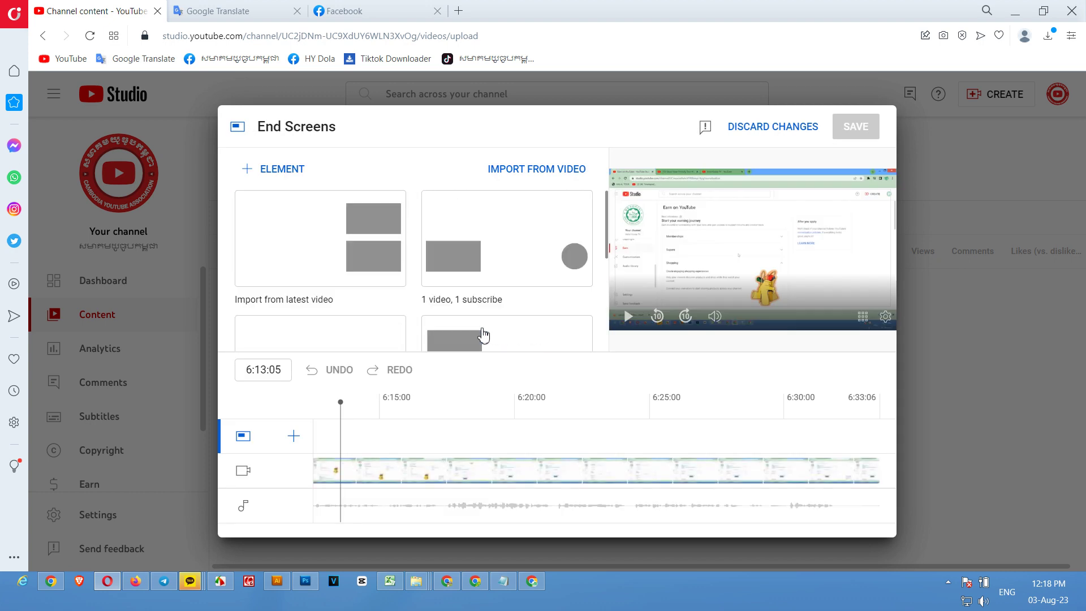
left_click(372, 281)
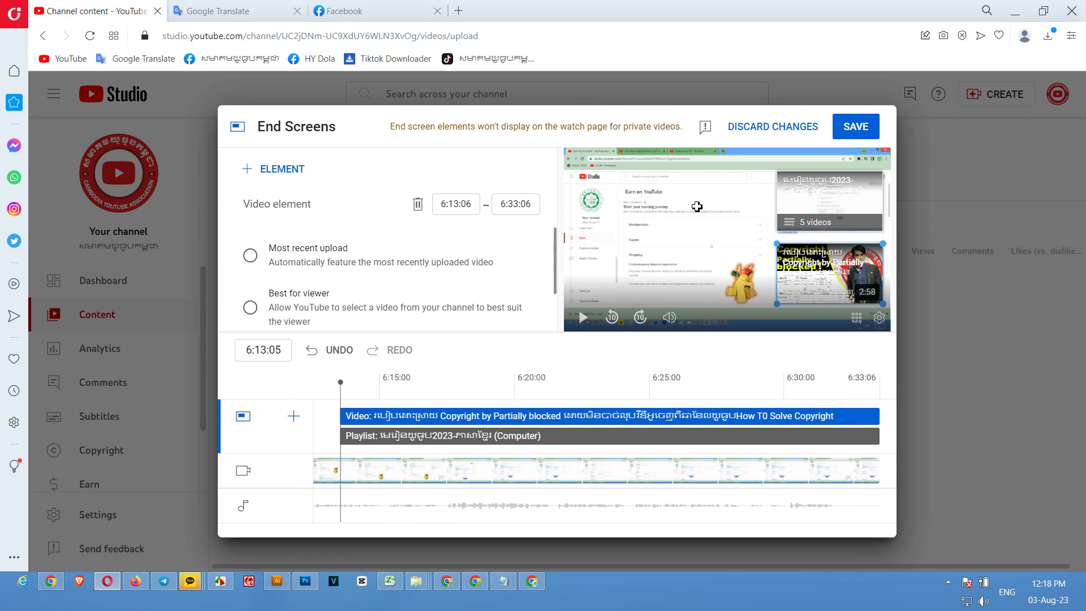
left_click(841, 205)
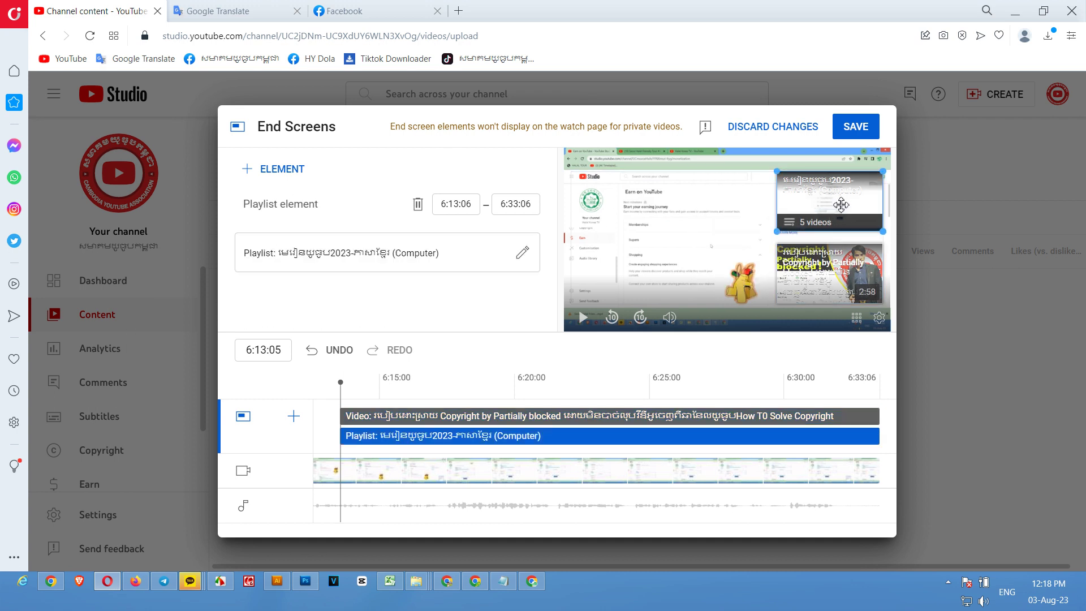
key("Delete")
key("Delete")
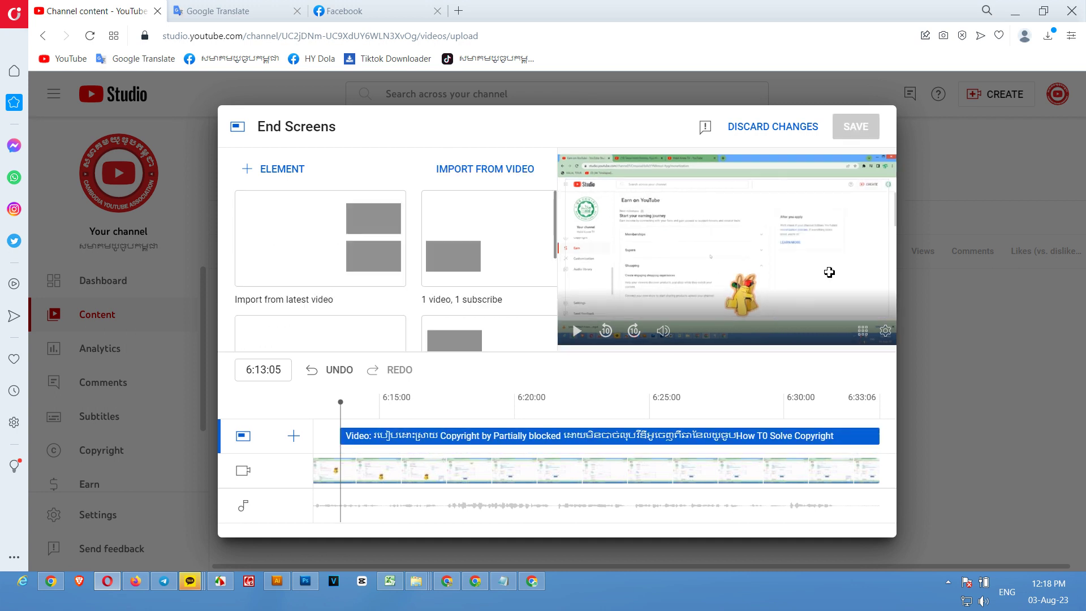
Apply the "1 video, 1 playlist" end screen template and set its video to "how to check YouTube Income Short Video Watch Page".
scroll(432, 230, "down", 3)
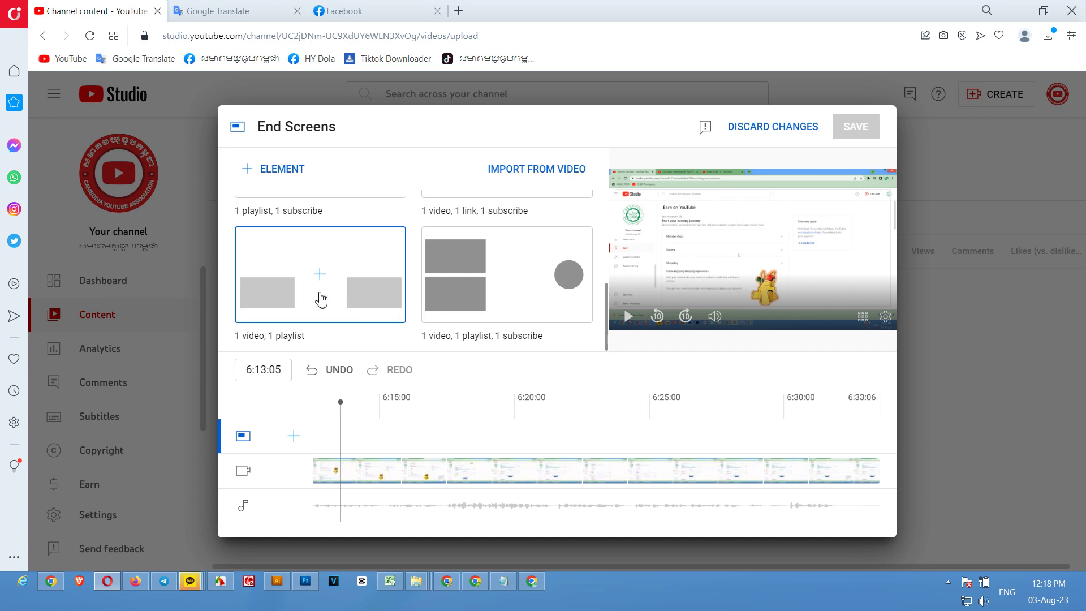
left_click(321, 300)
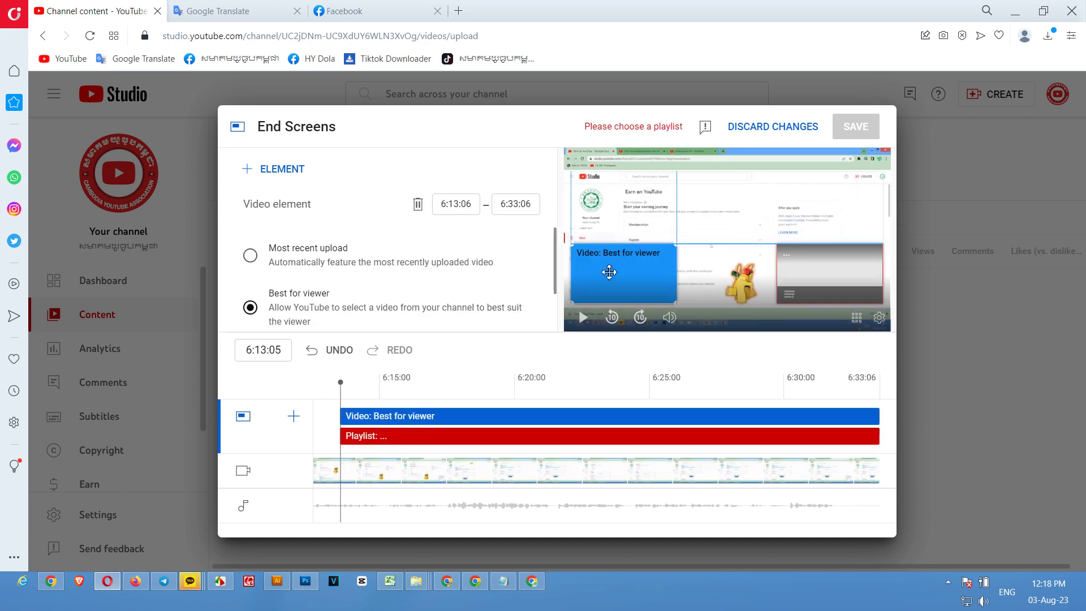
scroll(333, 288, "down", 1)
left_click(303, 305)
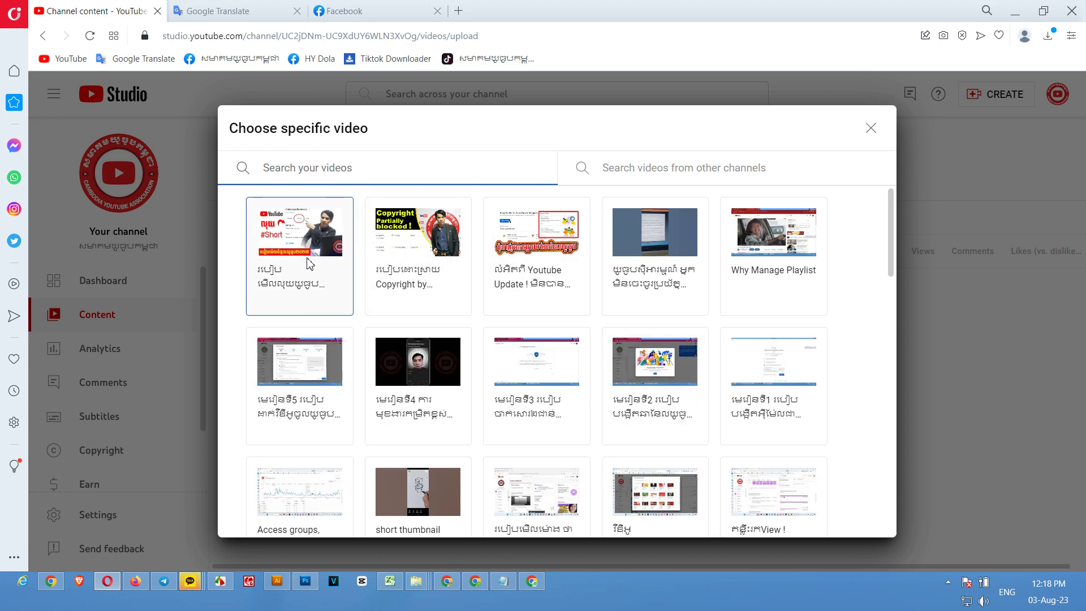
left_click(294, 243)
Set the end screen playlist to "1000Sub-4000H" and stack it above the video element along the right side of the frame.
left_click(823, 285)
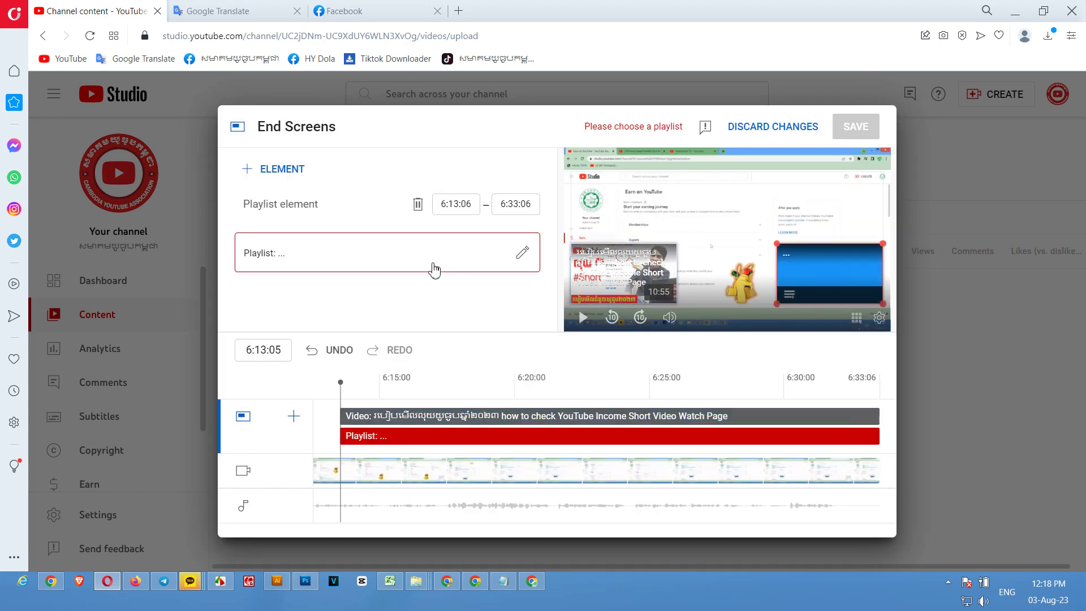
left_click(431, 268)
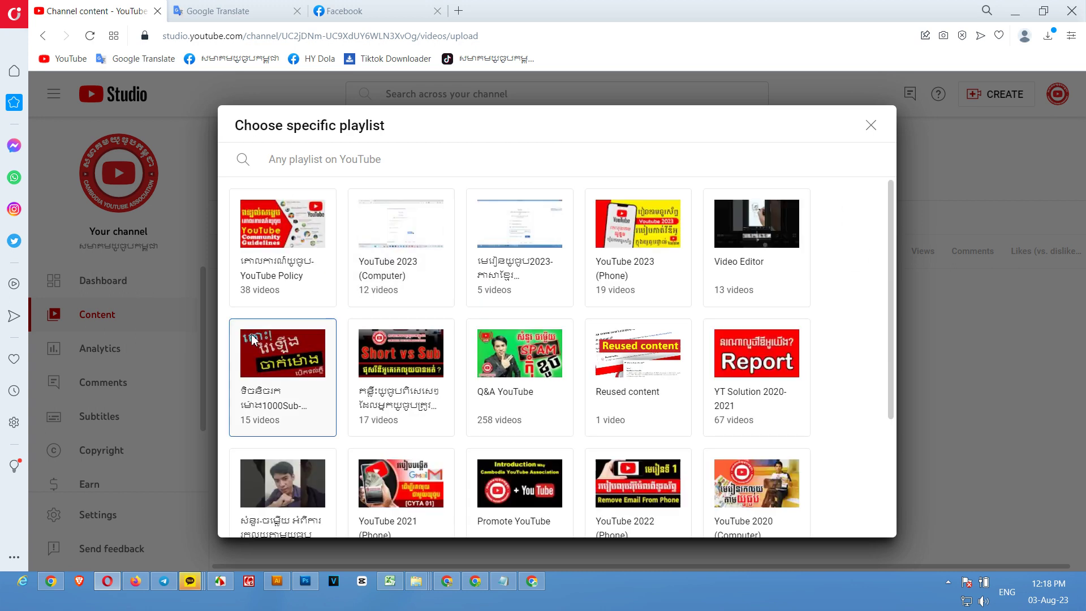
left_click(282, 368)
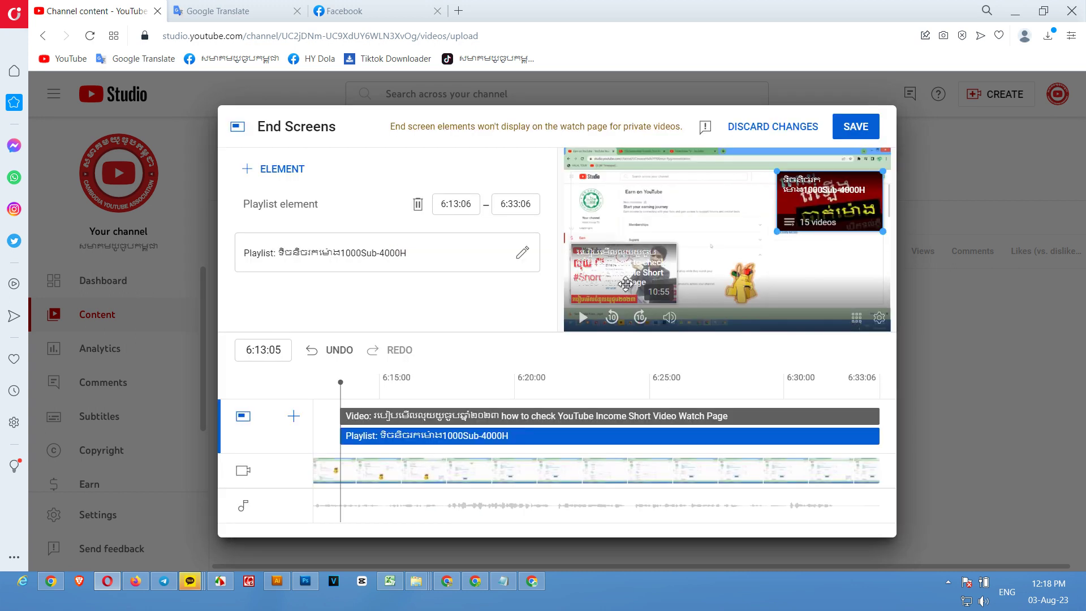
left_click_drag(625, 283, 739, 300)
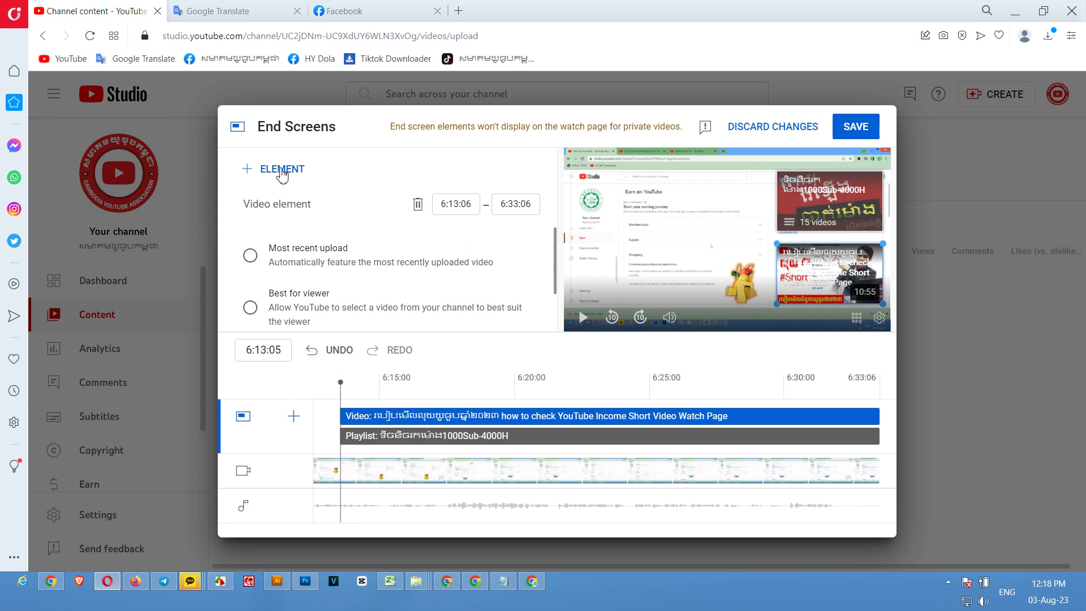
Add a Subscribe element to the end screen, disable its hovercard outline and place it near the middle of the frame.
left_click(278, 169)
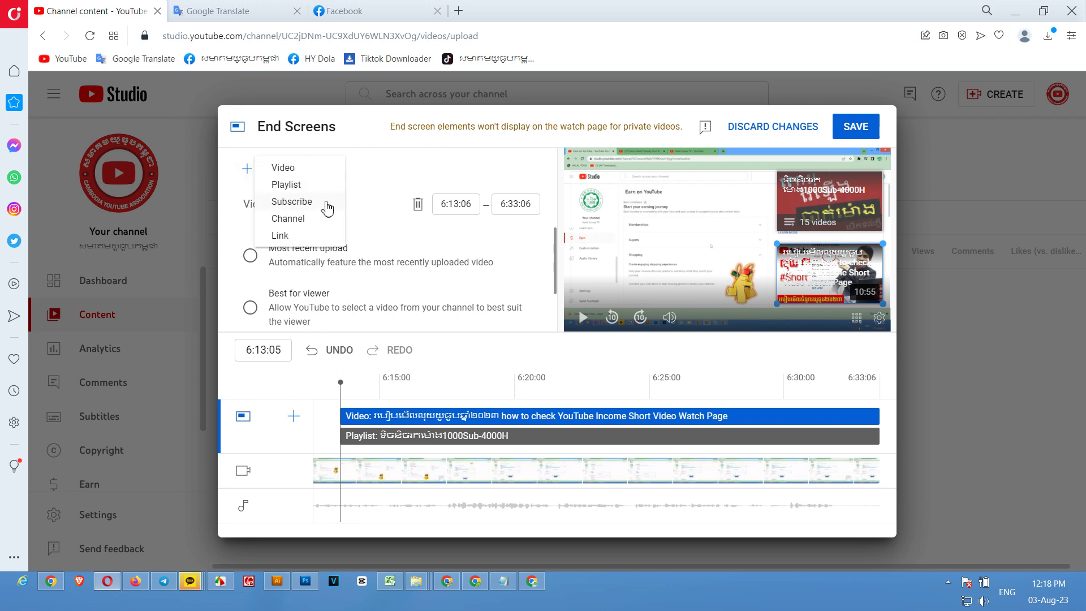
left_click(311, 202)
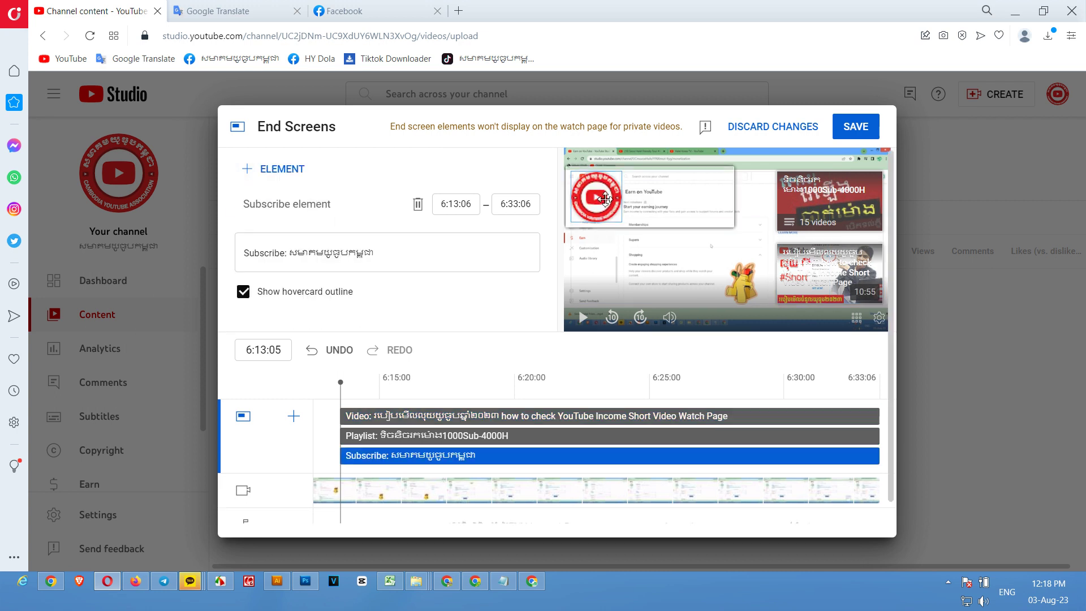
left_click_drag(598, 198, 552, 237)
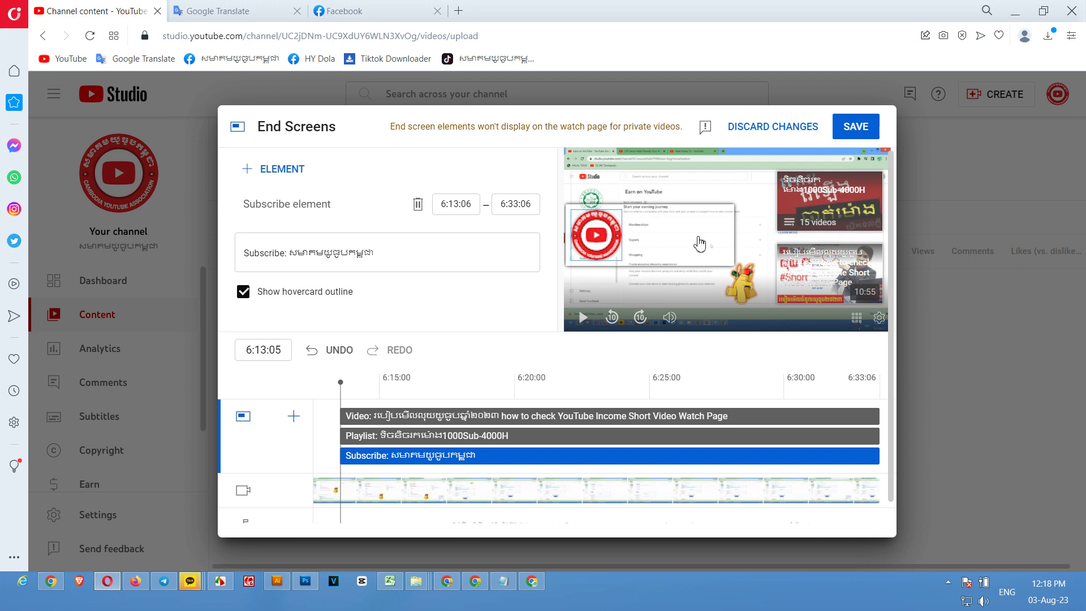
left_click(243, 292)
left_click_drag(621, 246, 746, 247)
Relocate the playlist element to the left side of the video frame and raise the video element level with it.
left_click_drag(789, 216, 583, 255)
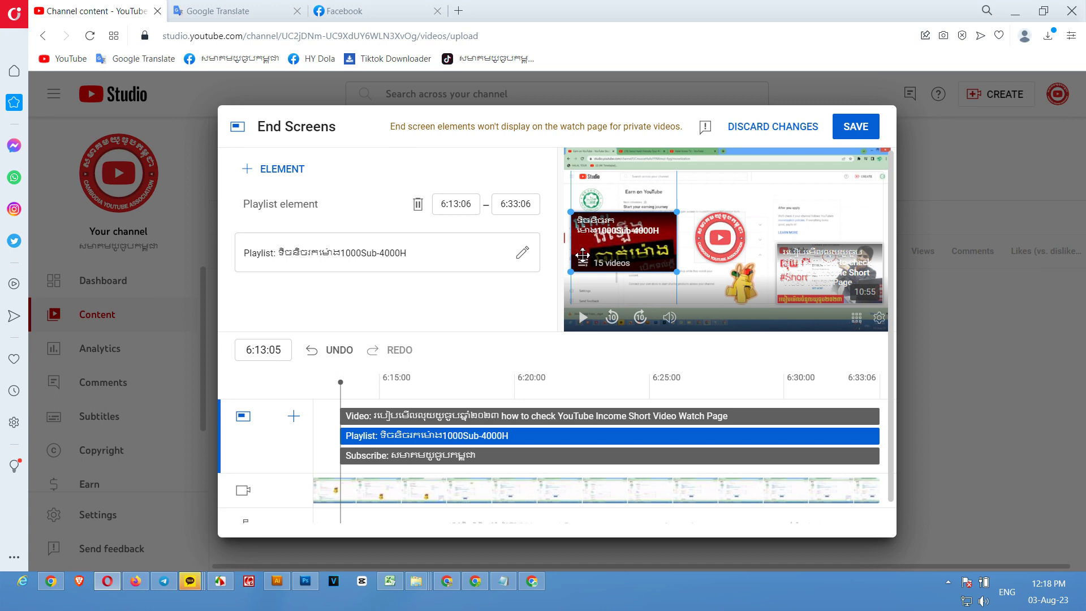
left_click(850, 253)
left_click_drag(851, 253, 850, 231)
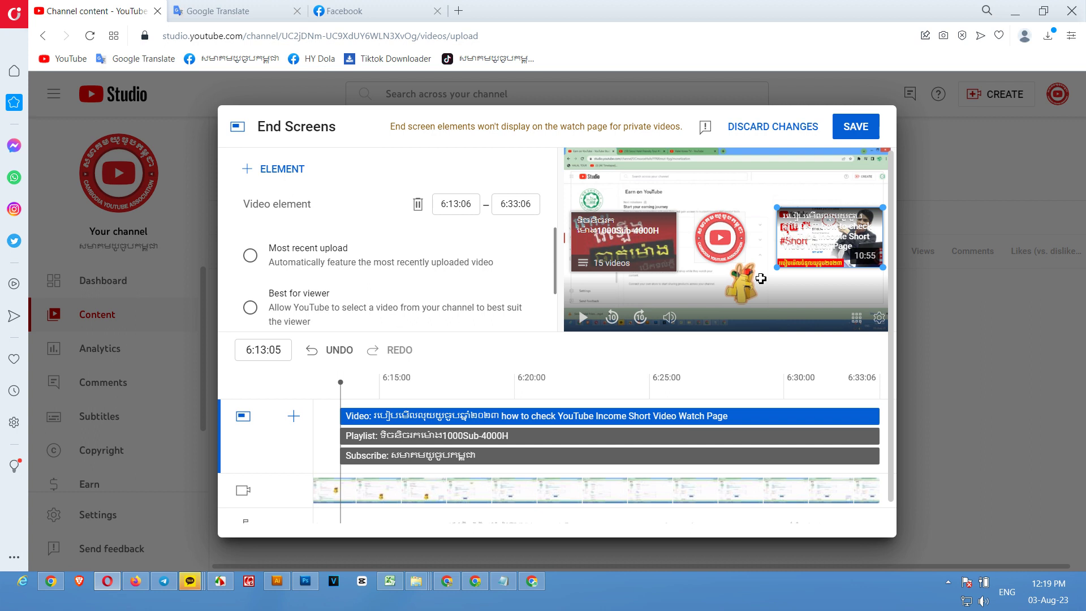
right_click(761, 278)
key("Escape")
left_click(622, 257)
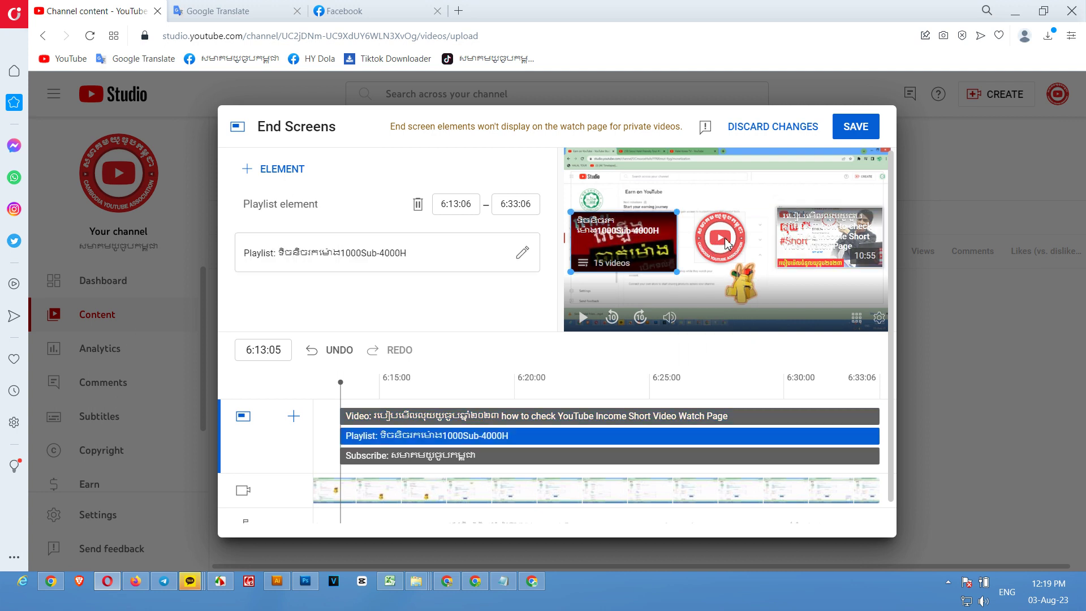
Lower the playlist and video elements slightly, place the Subscribe element between them, and save the end screen.
mouse_move(735, 223)
left_mouse_down()
mouse_move(748, 227)
mouse_move(717, 222)
left_mouse_up()
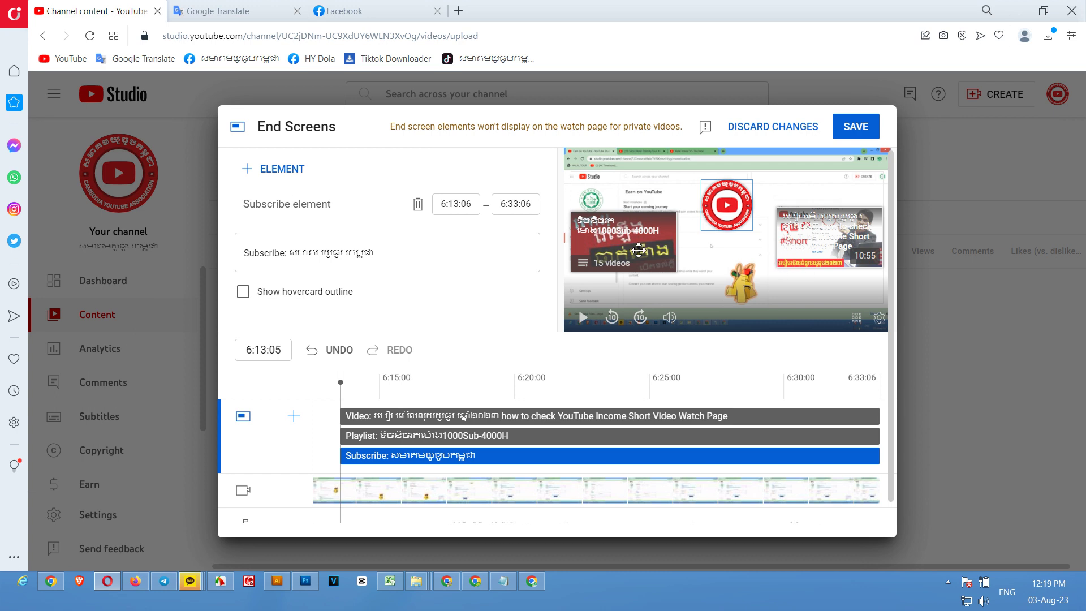
left_click_drag(639, 249, 639, 272)
left_click(820, 256)
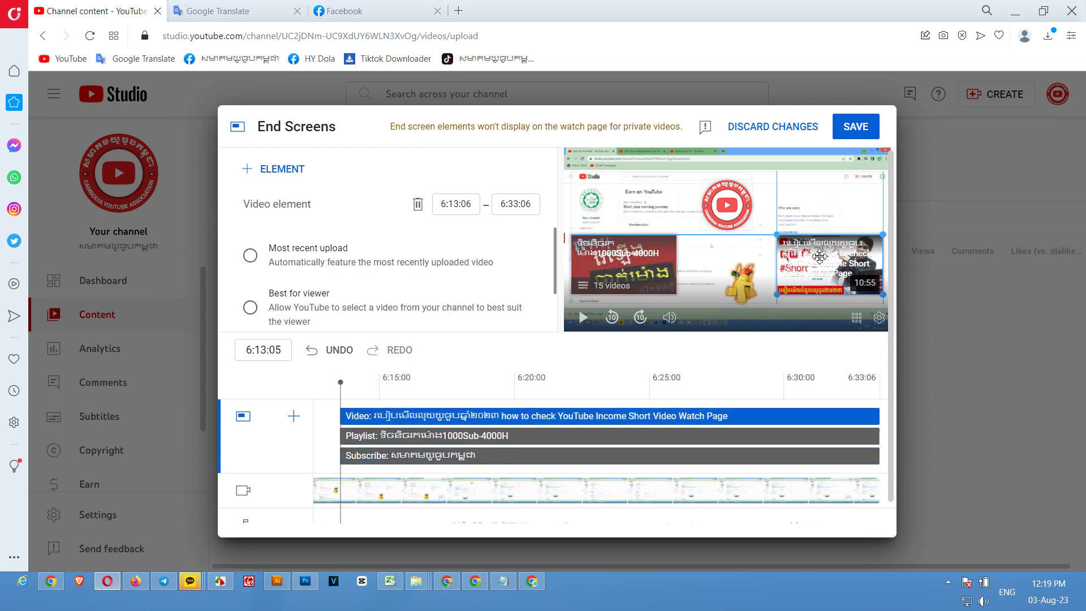
left_click_drag(820, 256, 819, 252)
left_click_drag(727, 209, 727, 234)
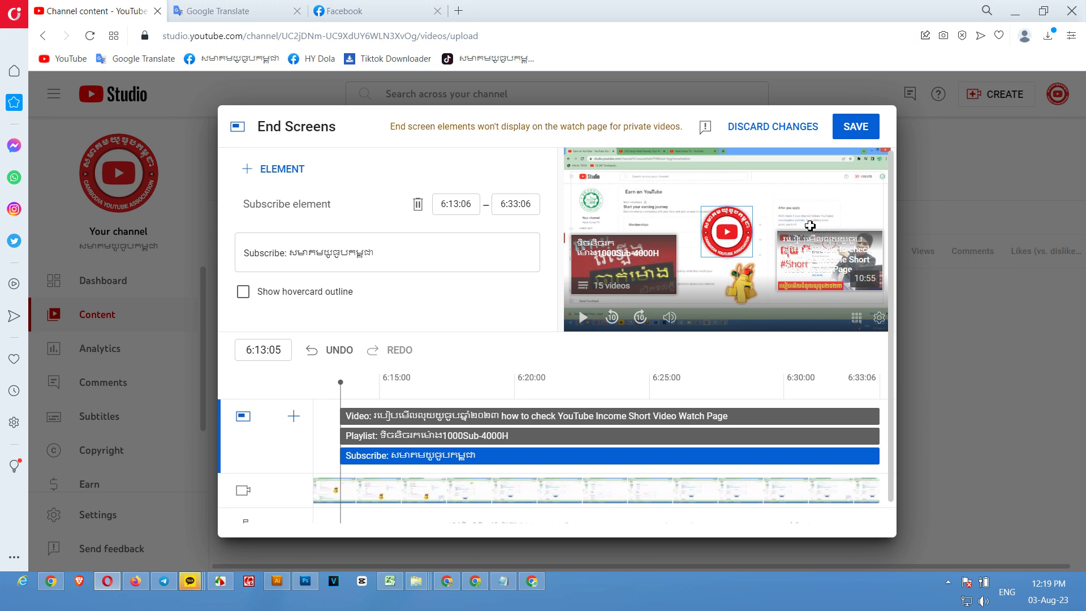
left_click(855, 126)
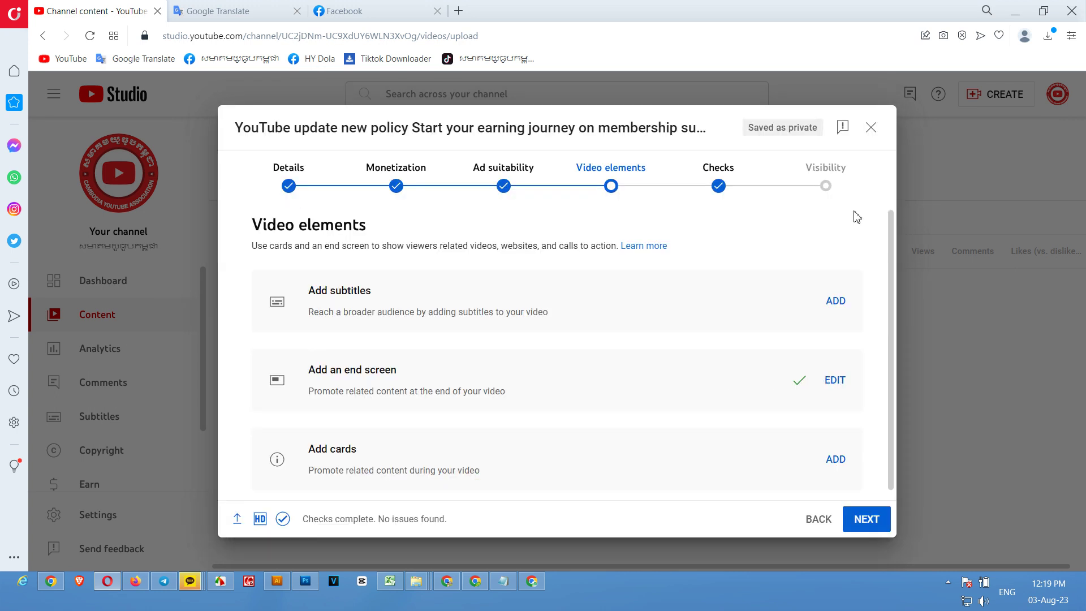
Start adding cards and place a video card at 1:59:10 linking to the "Copyright by Partially blocked" video.
left_click(835, 458)
left_click(499, 444)
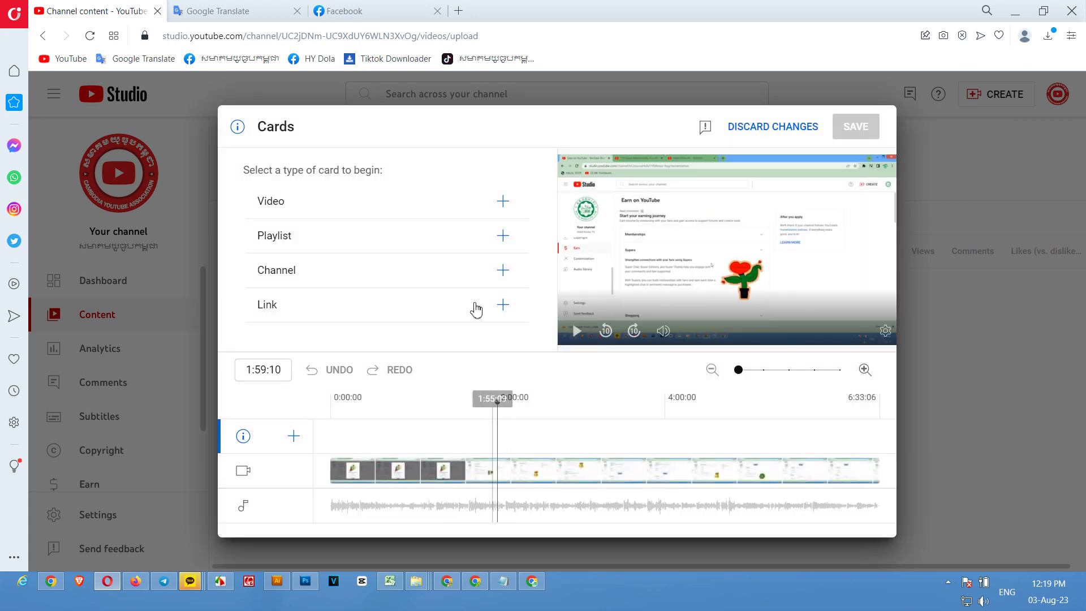
left_click(502, 201)
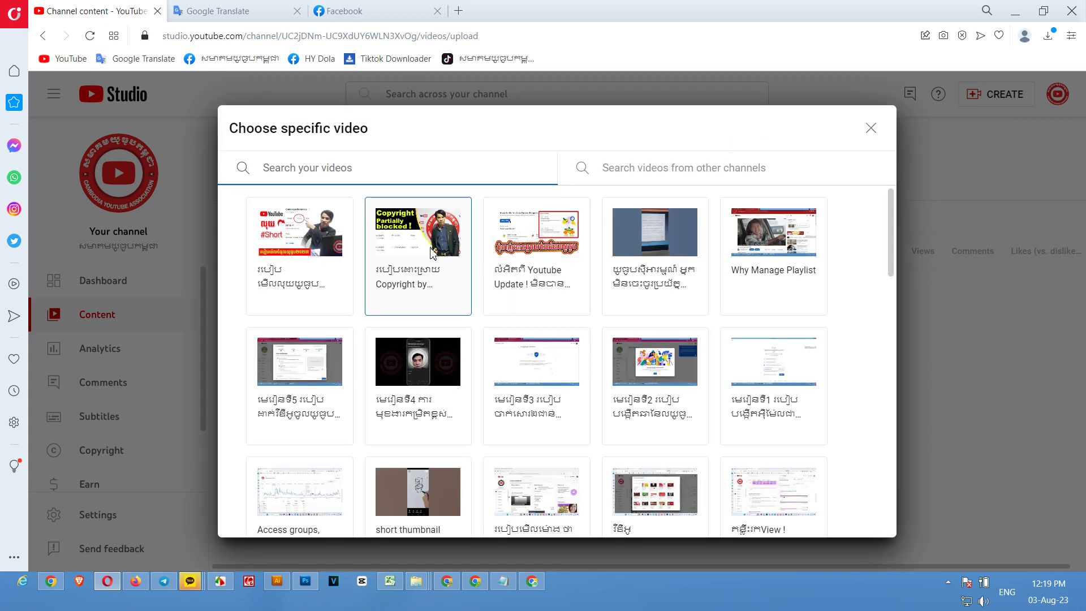
left_click(433, 249)
Add a second video card at 3:29:01 linking to the "how to check YouTube Income Short Video Watch Page" video.
left_click(622, 452)
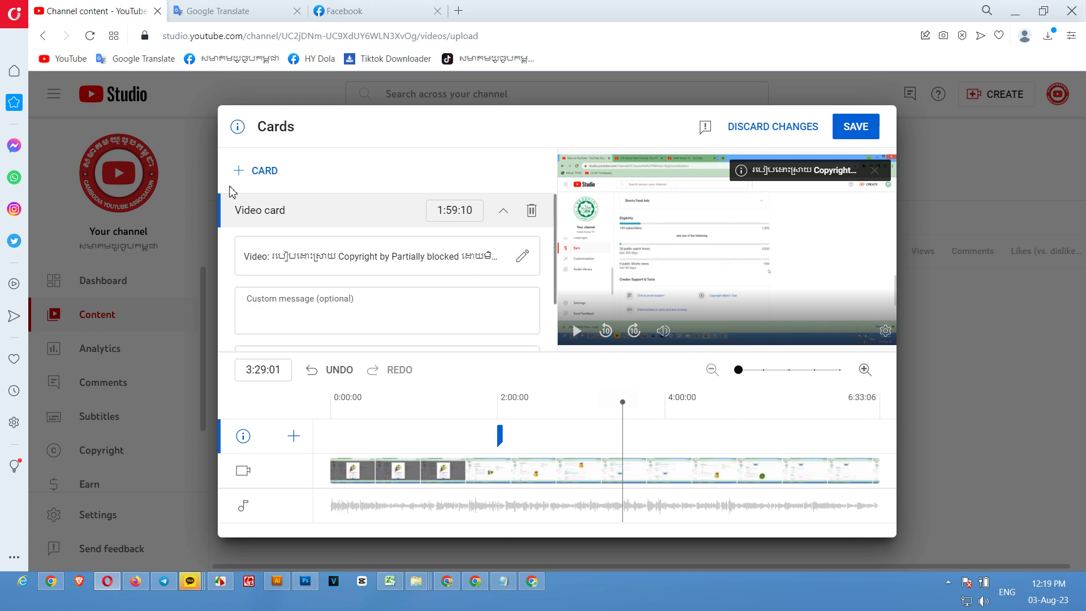
left_click(265, 170)
left_click(270, 172)
left_click(312, 226)
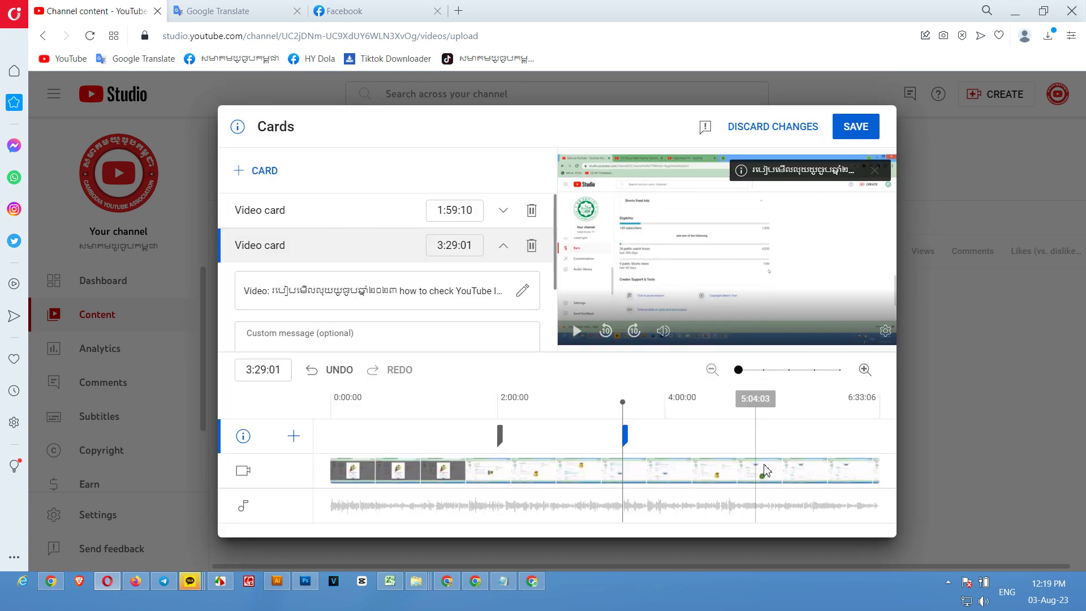
Add a third video card at 4:59:08 linking to the "Youtube Update !" video.
left_click(749, 444)
left_click(264, 173)
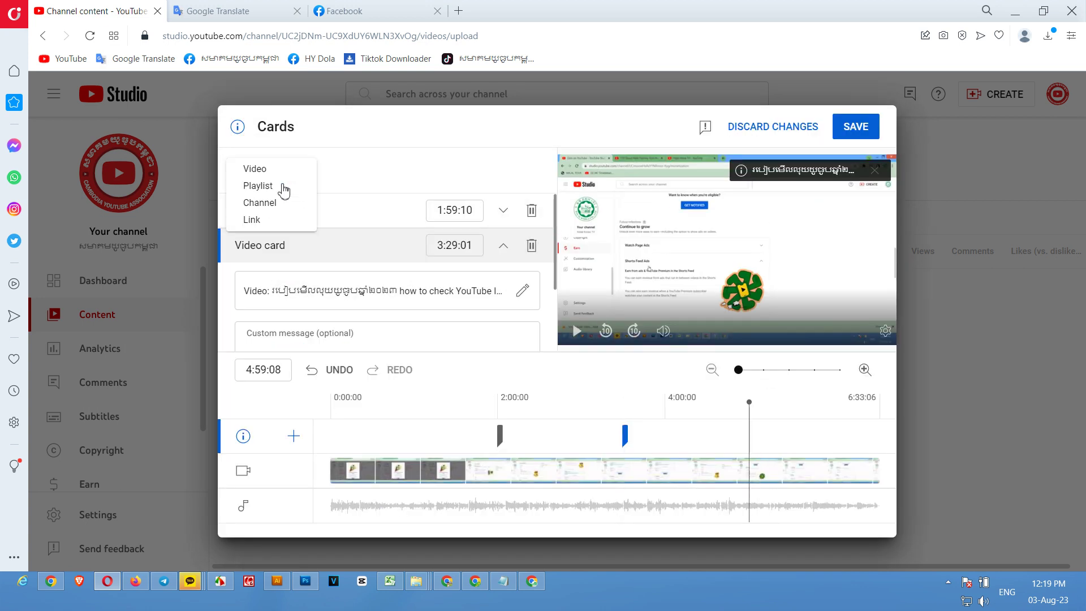
left_click(246, 167)
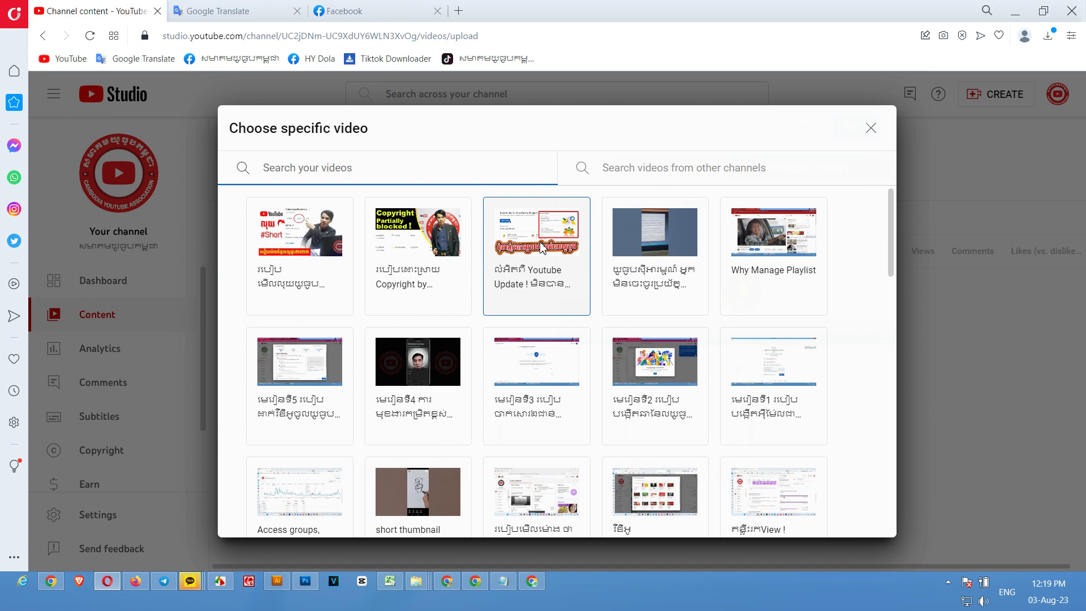
left_click(542, 247)
Add a fourth video card at 6:03:00 linking to the "500sub?unloc..." video and save the cards.
left_click(838, 441)
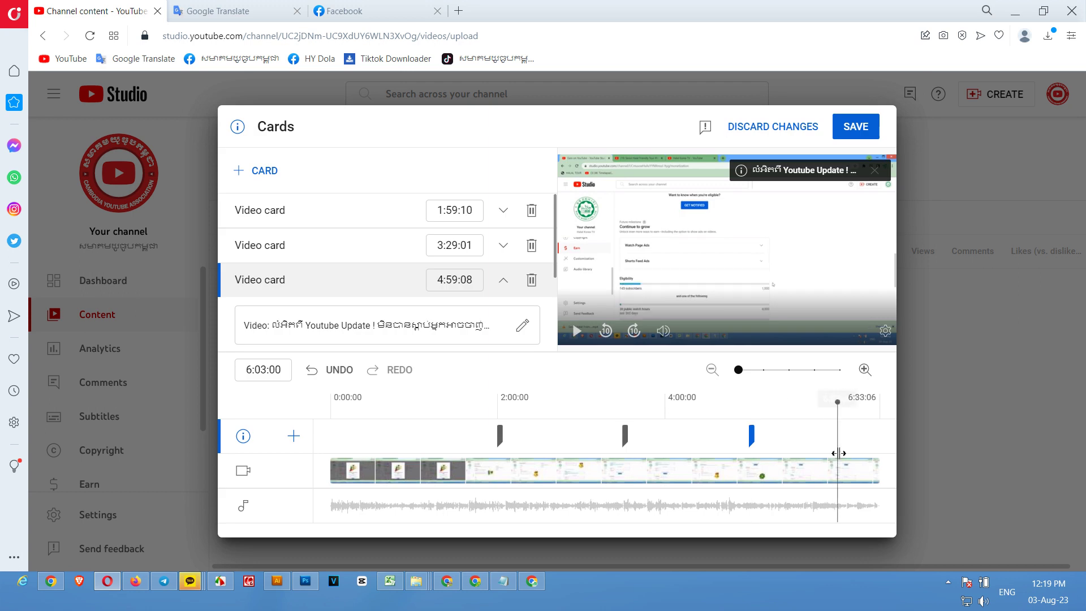
left_click(274, 187)
left_click(276, 170)
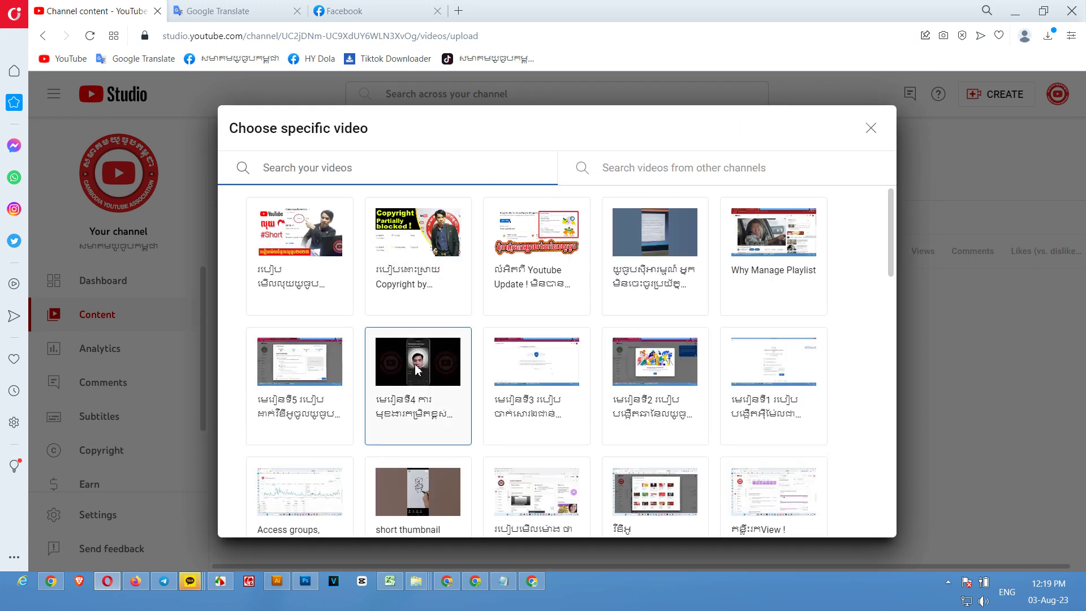
scroll(458, 381, "down", 4)
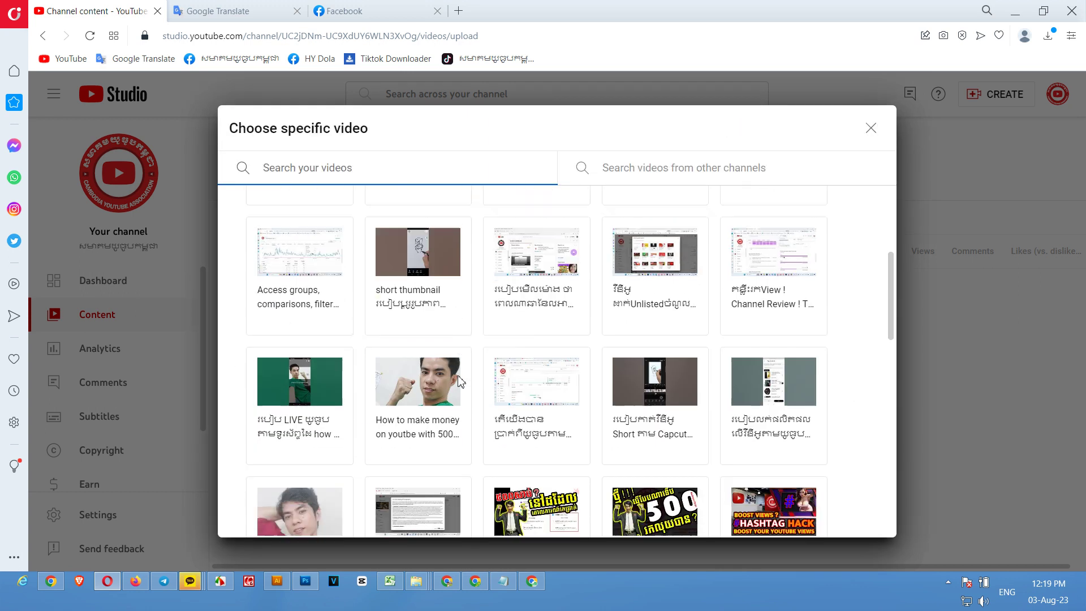
scroll(460, 380, "down", 2)
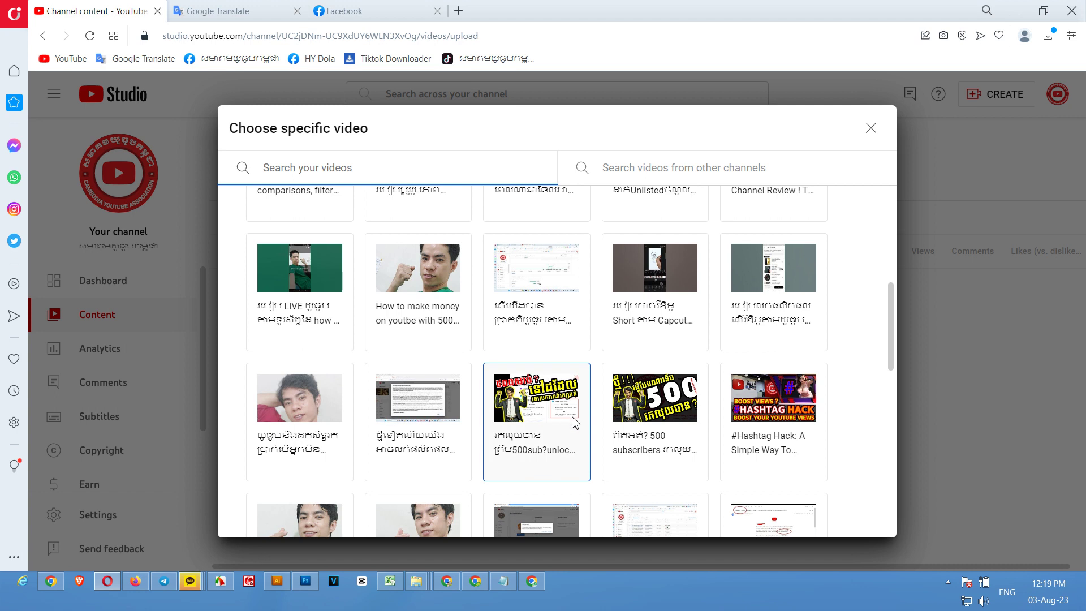
left_click(576, 426)
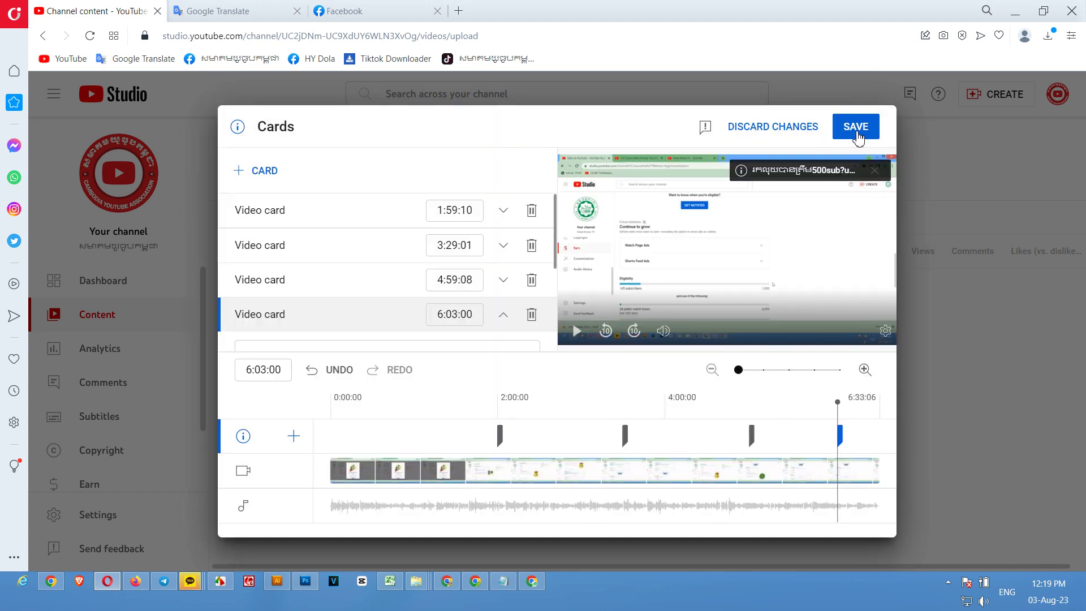
left_click(858, 137)
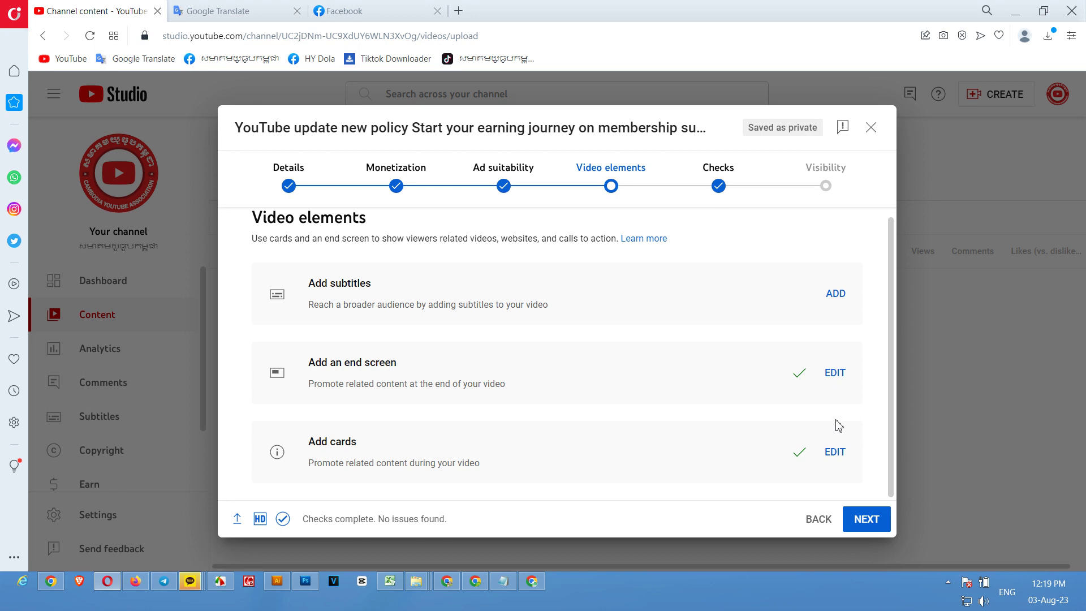
Proceed to the Checks stage and examine the copyright and ad suitability results, comparing them with the Monetization settings.
left_click(869, 523)
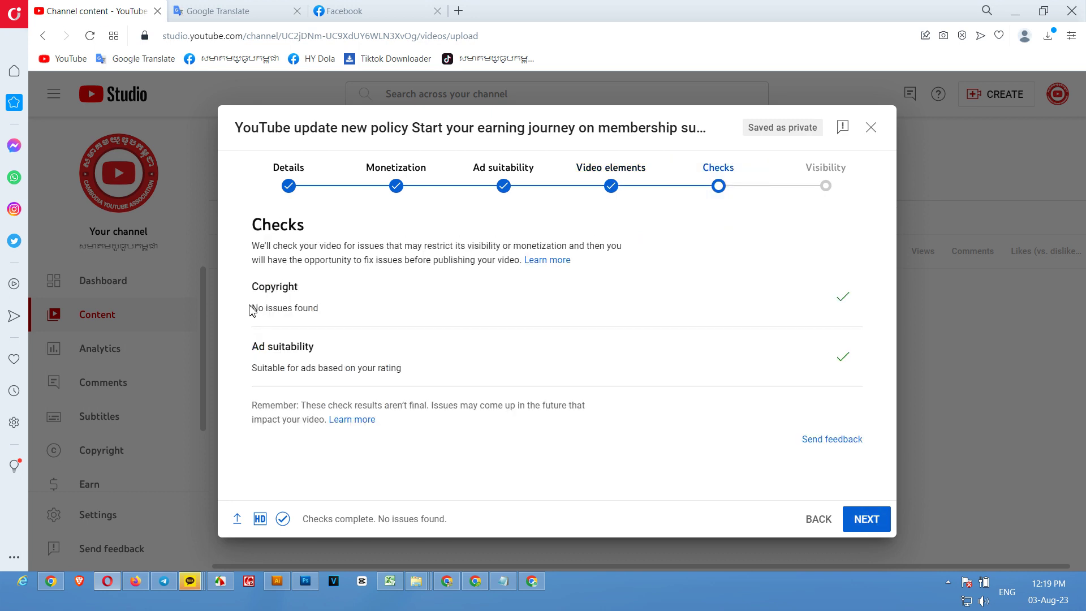
left_click_drag(249, 311, 358, 312)
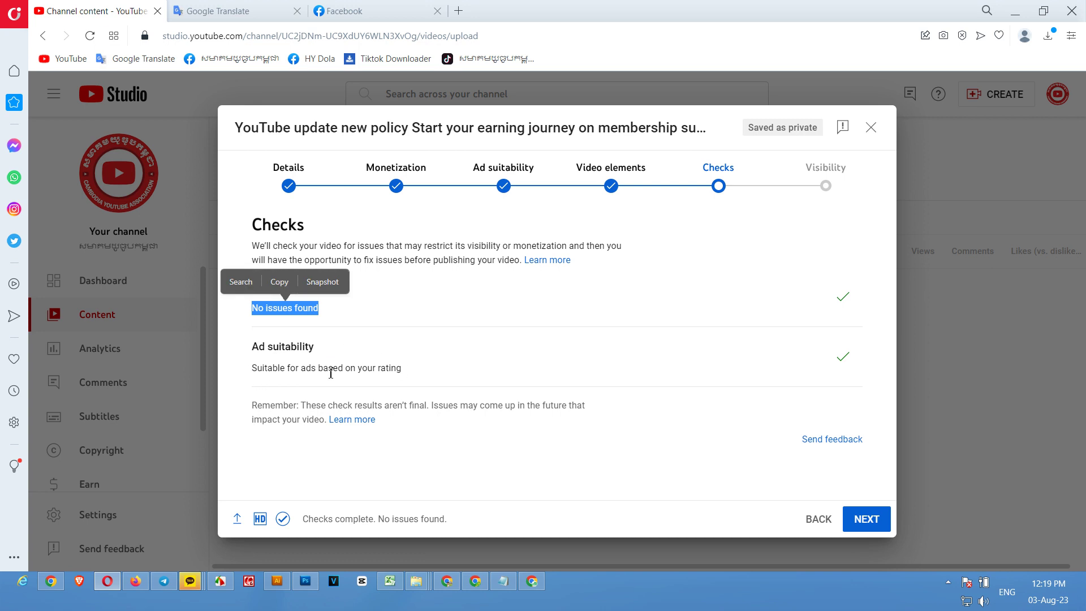
left_click_drag(283, 368, 803, 376)
left_click(396, 182)
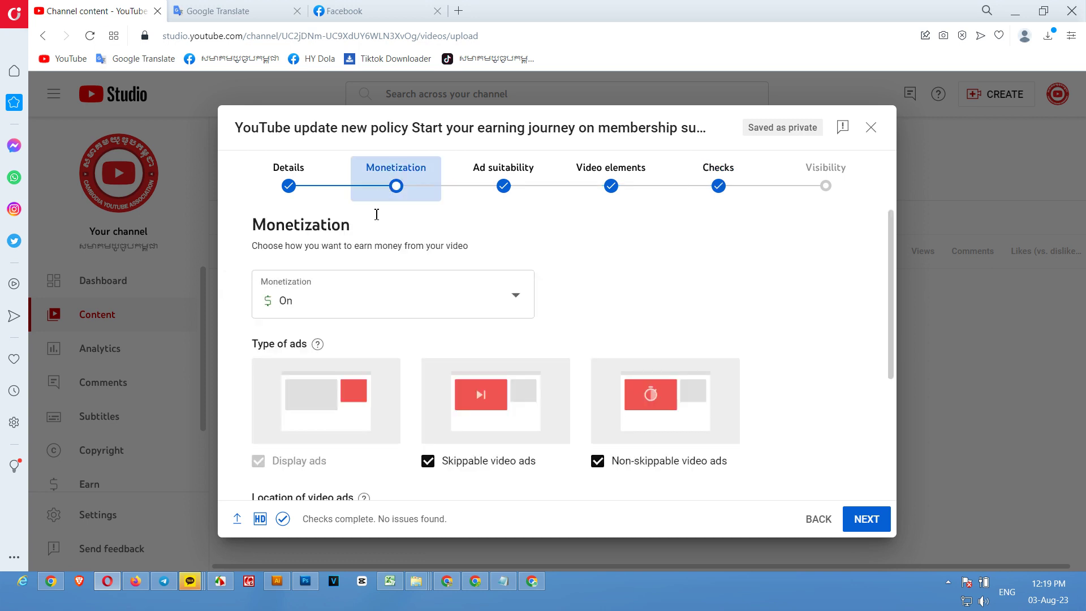
left_click(718, 187)
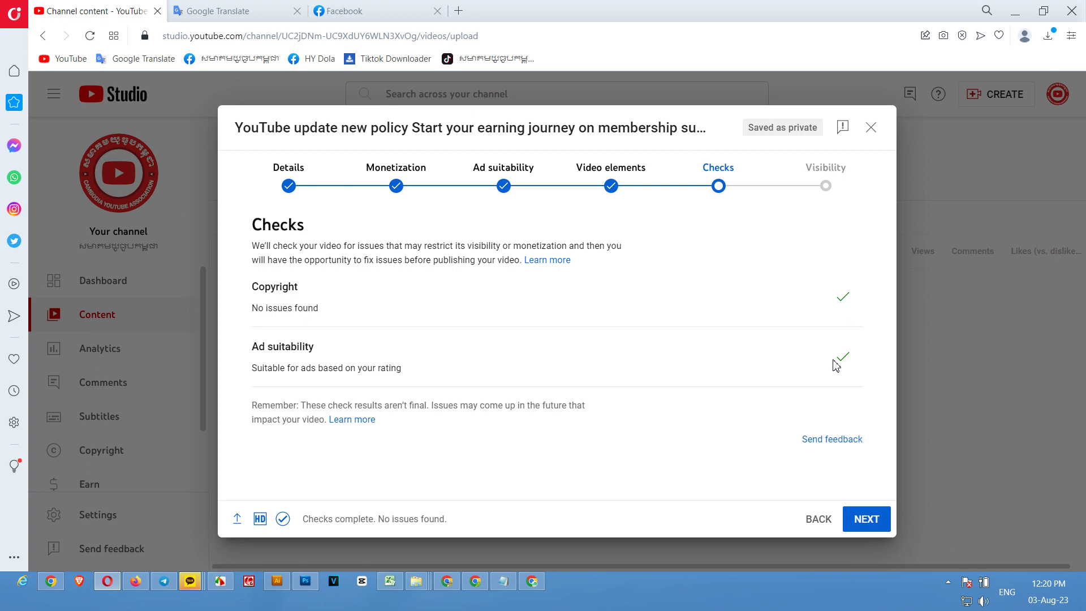
left_click(400, 176)
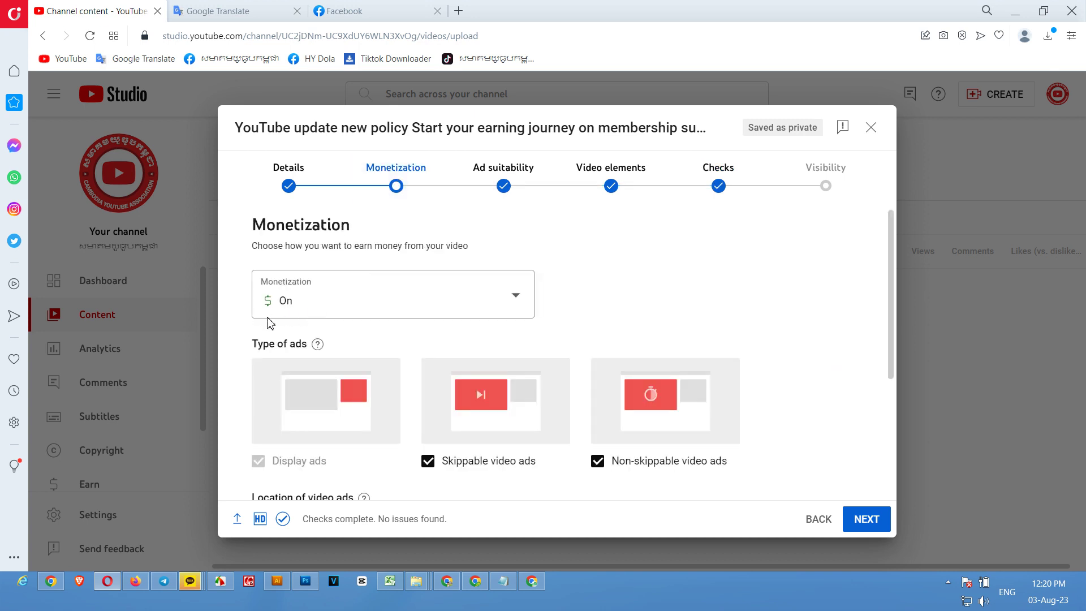
scroll(444, 392, "down", 5)
scroll(446, 412, "up", 5)
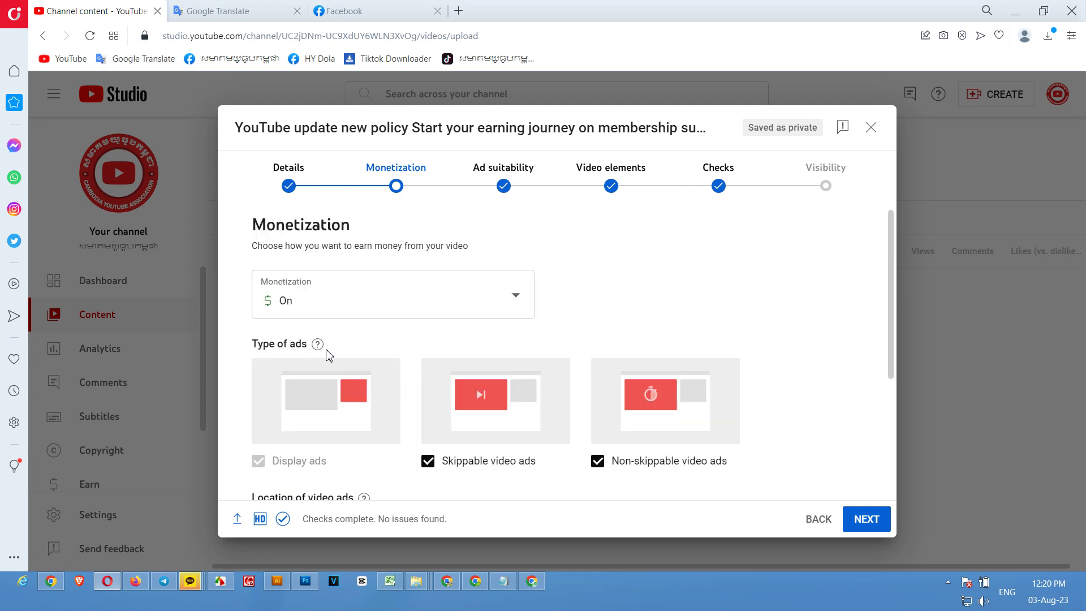
left_click(735, 180)
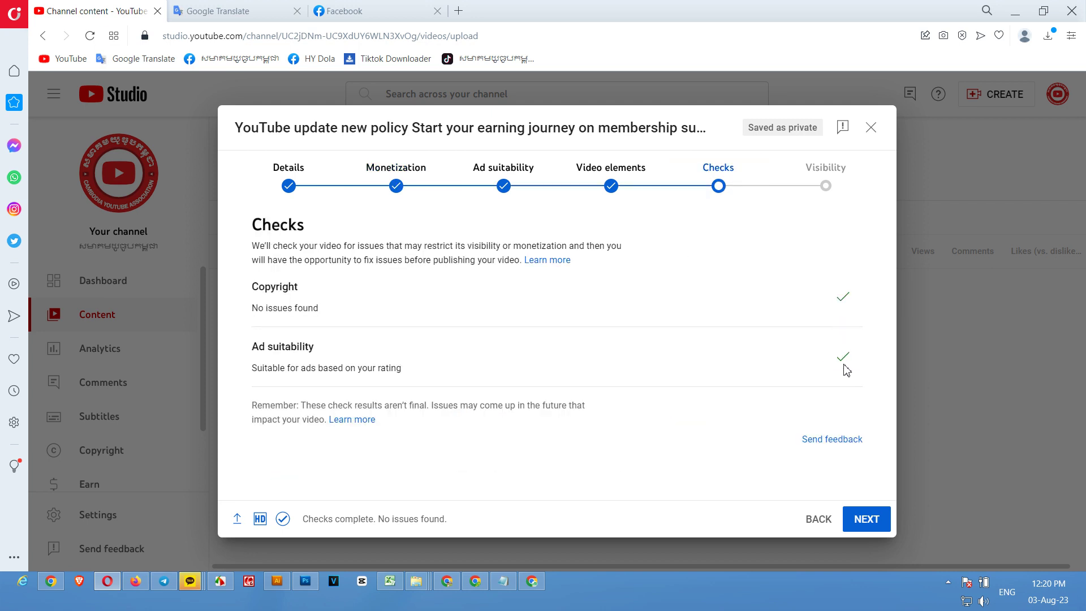
Proceed to the Visibility stage, choose Members only and look through its membership level options.
left_click(873, 525)
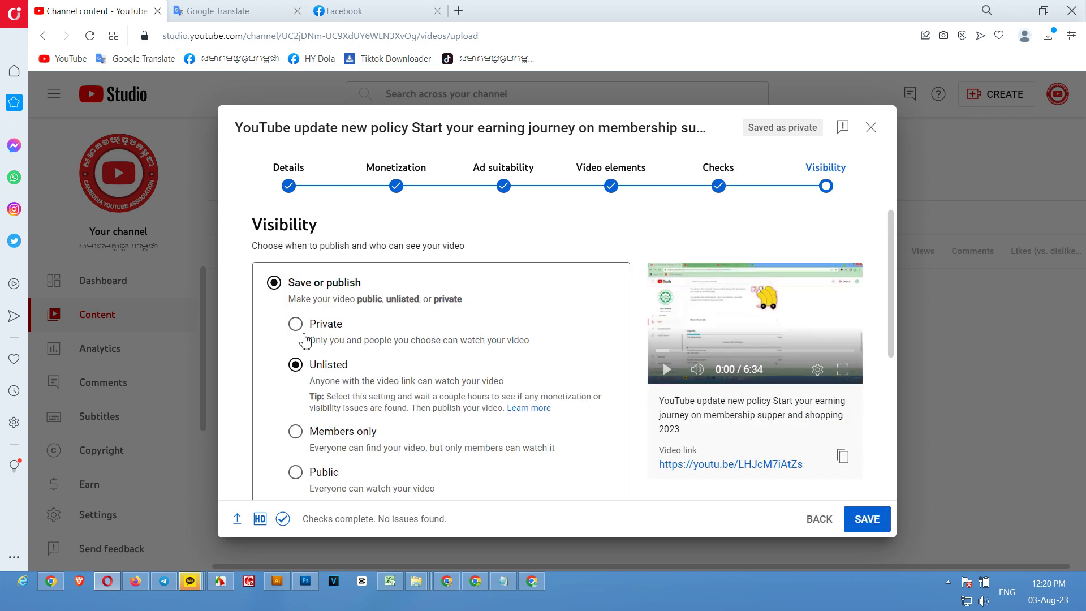
scroll(334, 430, "down", 1)
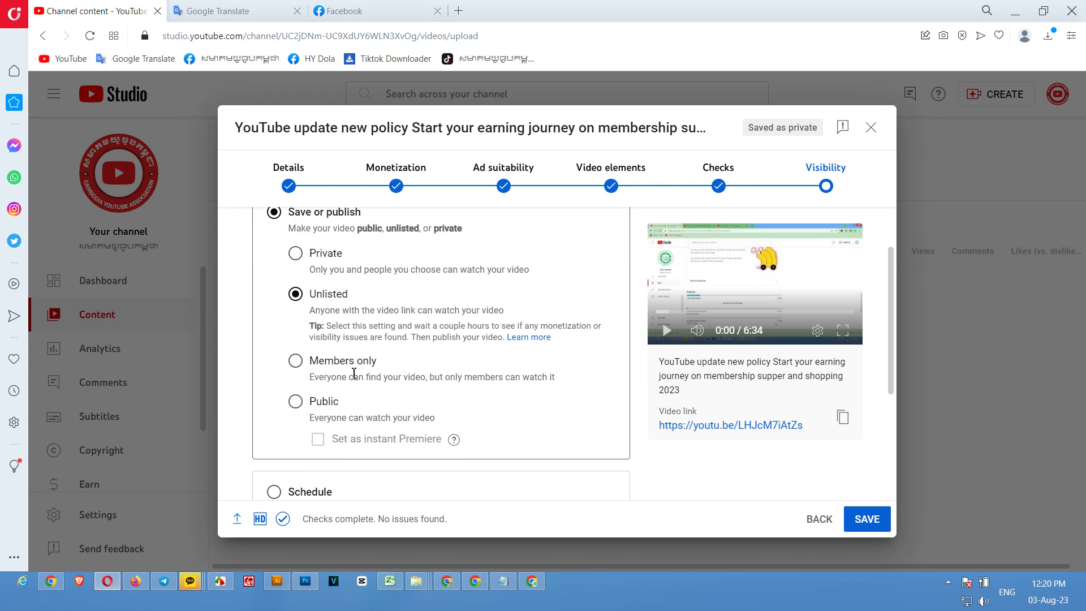
left_click(298, 367)
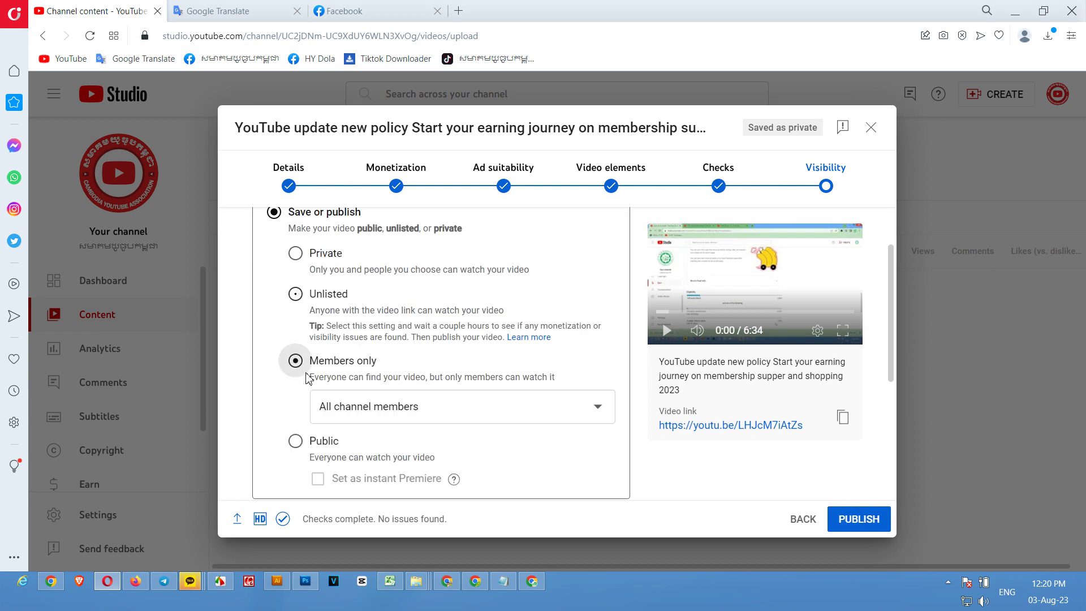
left_click(367, 408)
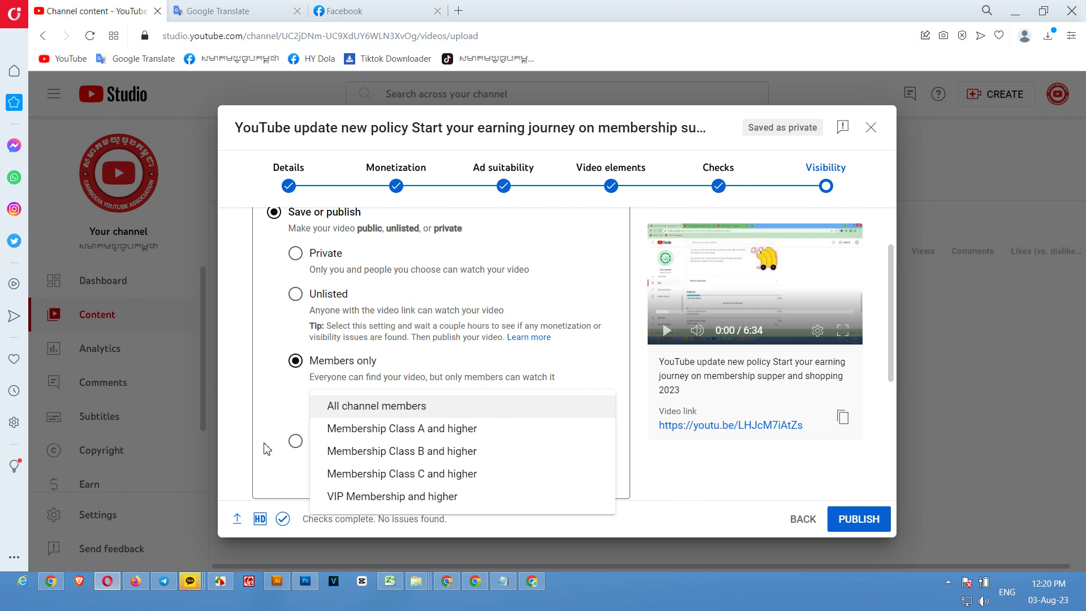
Set the video's visibility to Public and look over the schedule option and pre-publish checklist.
left_click(295, 446)
left_click(295, 440)
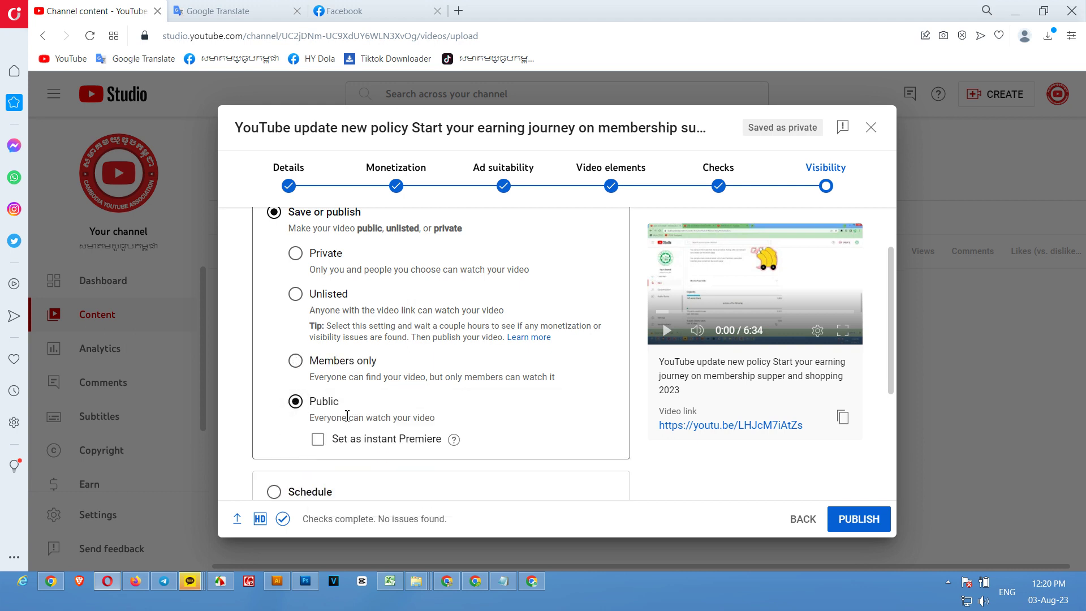
scroll(497, 400, "down", 3)
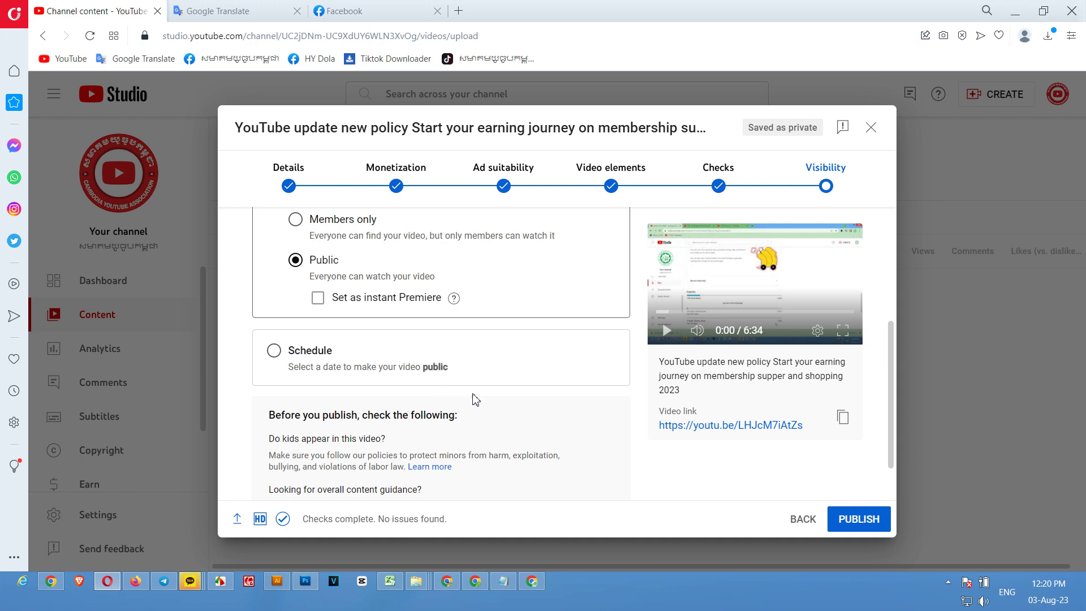
Review the Monetization setting and its on/off options against the submitted ad suitability questionnaire, rating and eligible revenue sources.
scroll(582, 399, "up", 3)
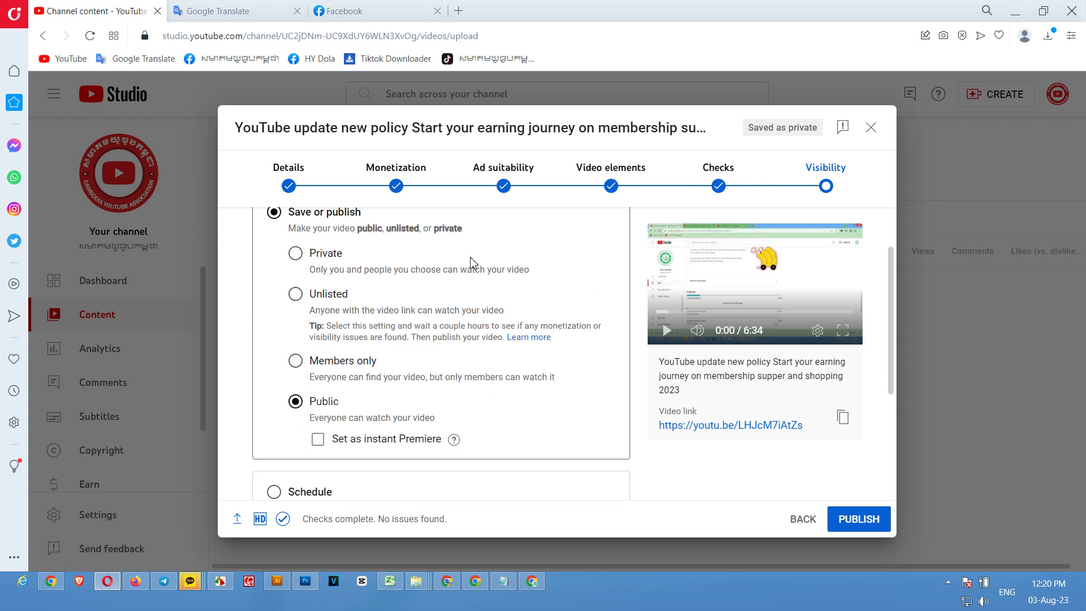
left_click(403, 194)
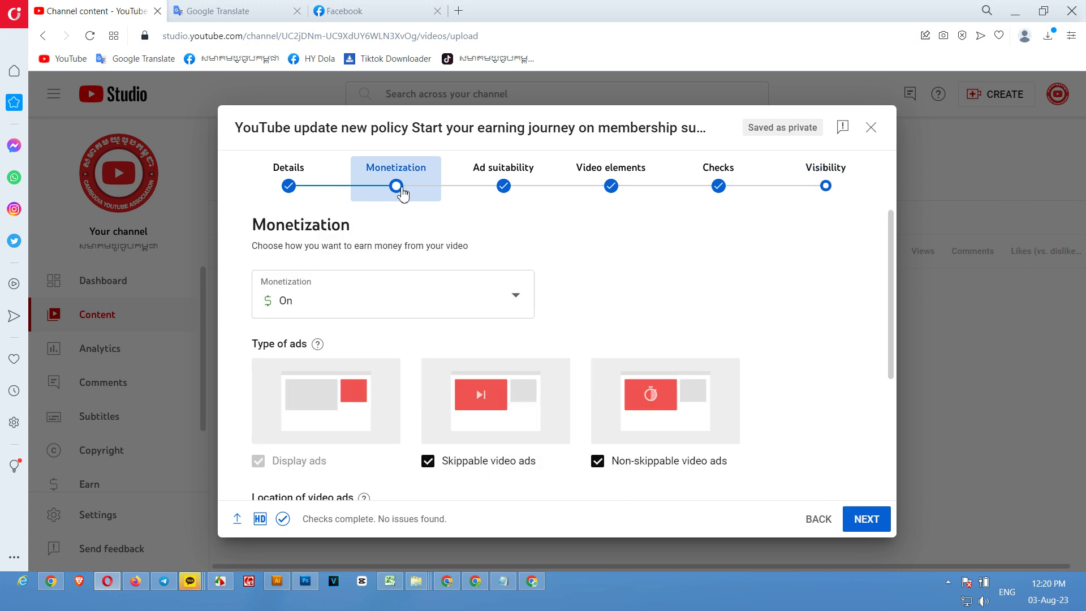
left_click(514, 201)
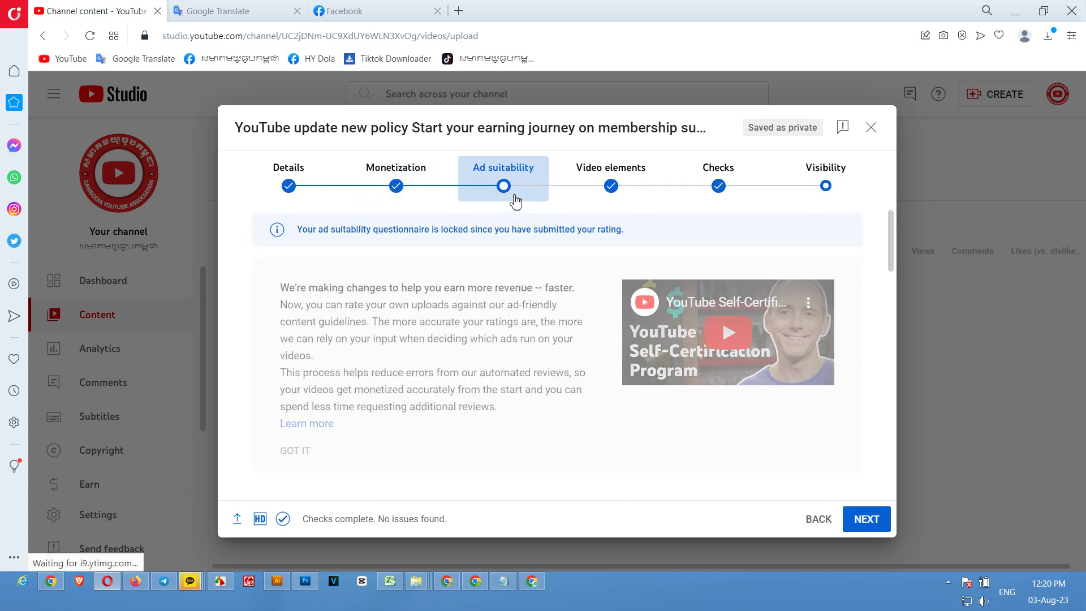
scroll(534, 368, "down", 10)
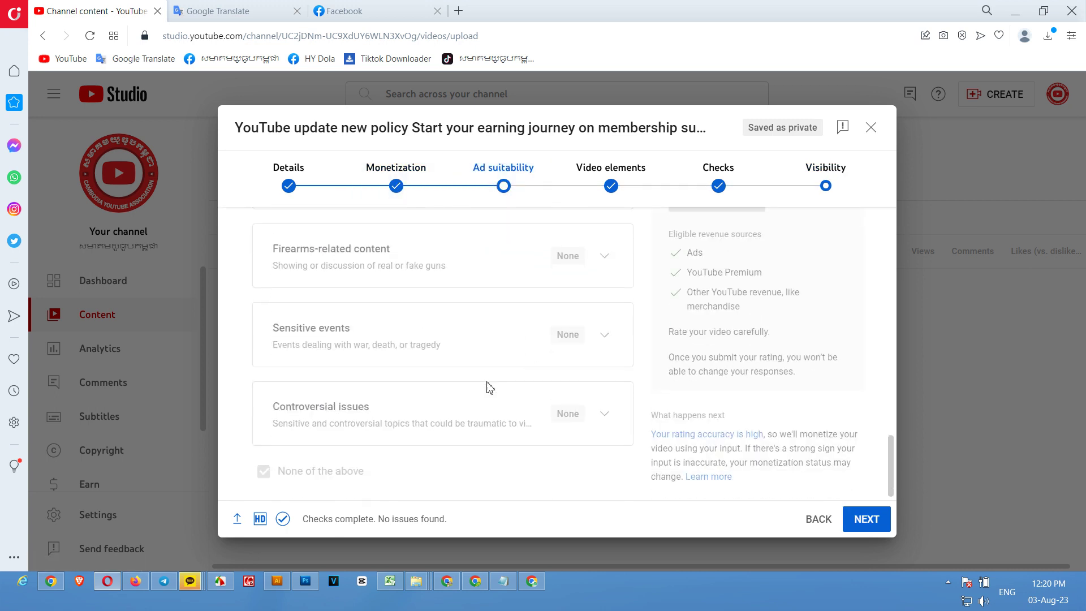
scroll(620, 375, "up", 3)
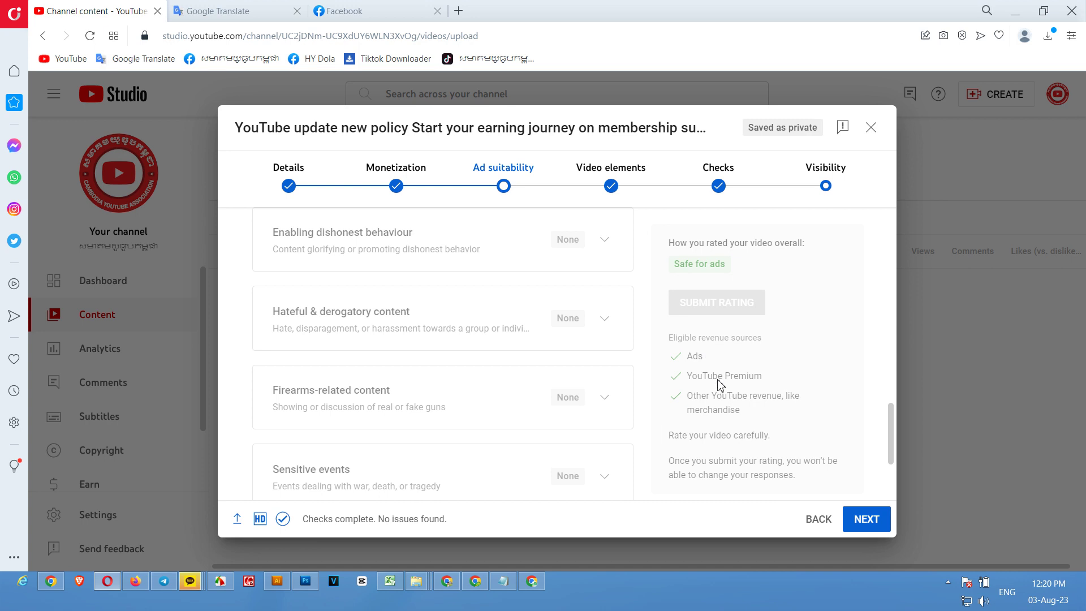
left_click(397, 189)
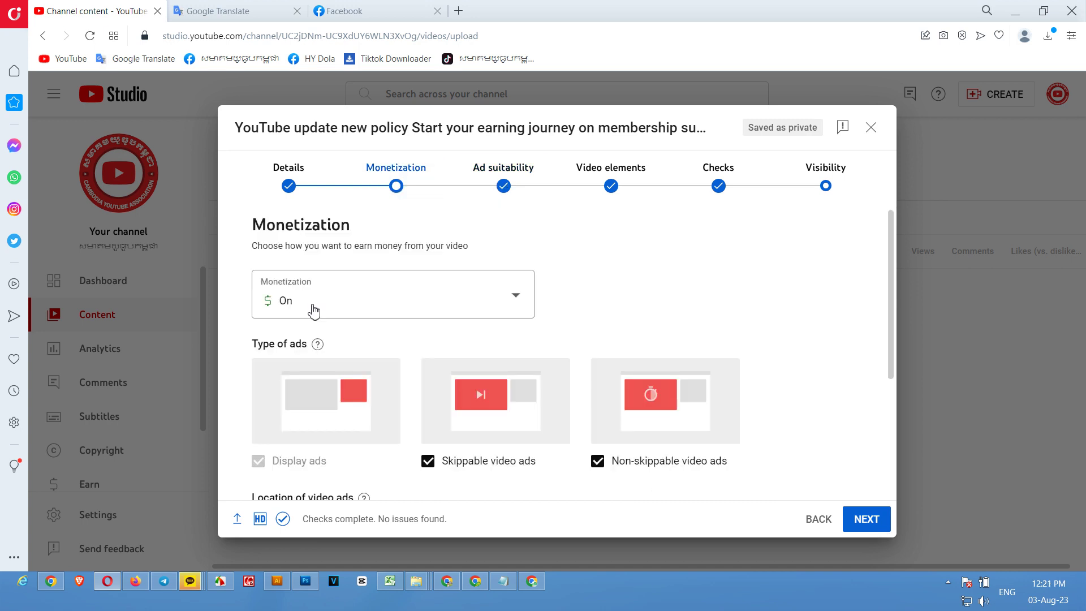
left_click(443, 313)
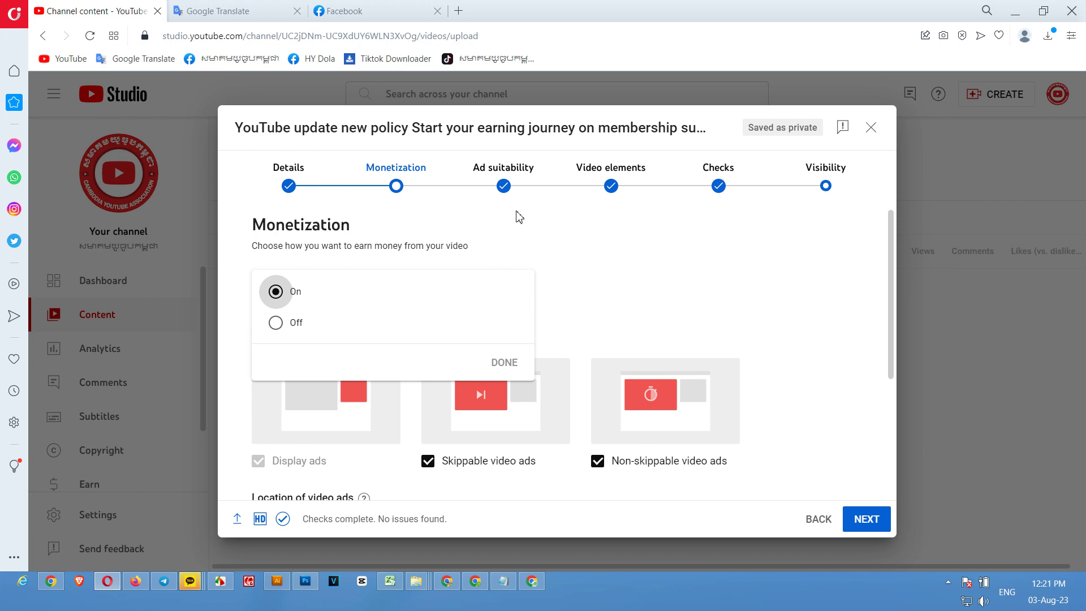
left_click(504, 189)
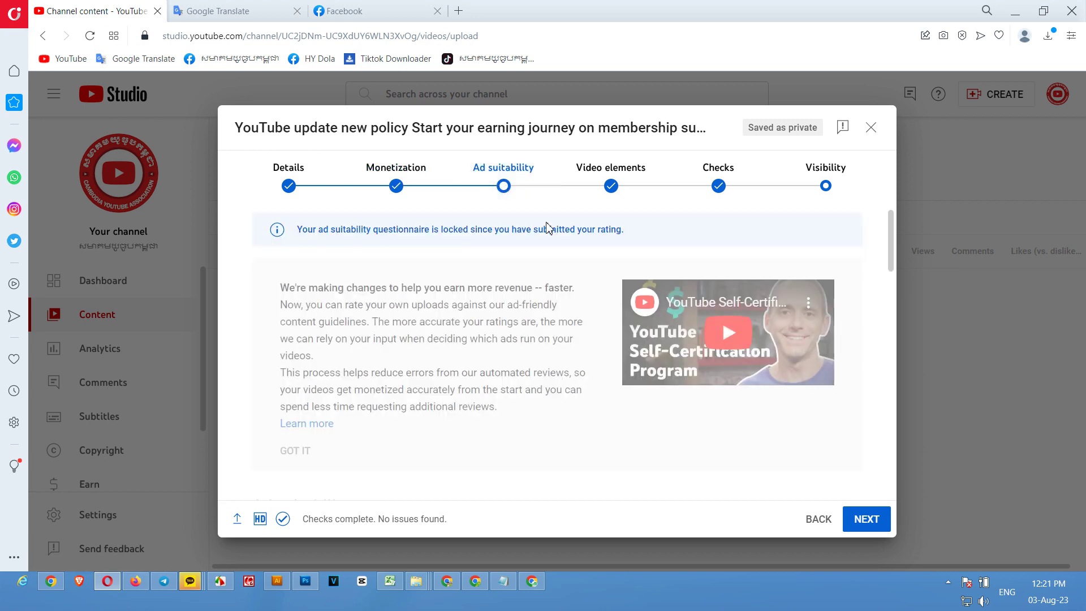
scroll(547, 228, "down", 12)
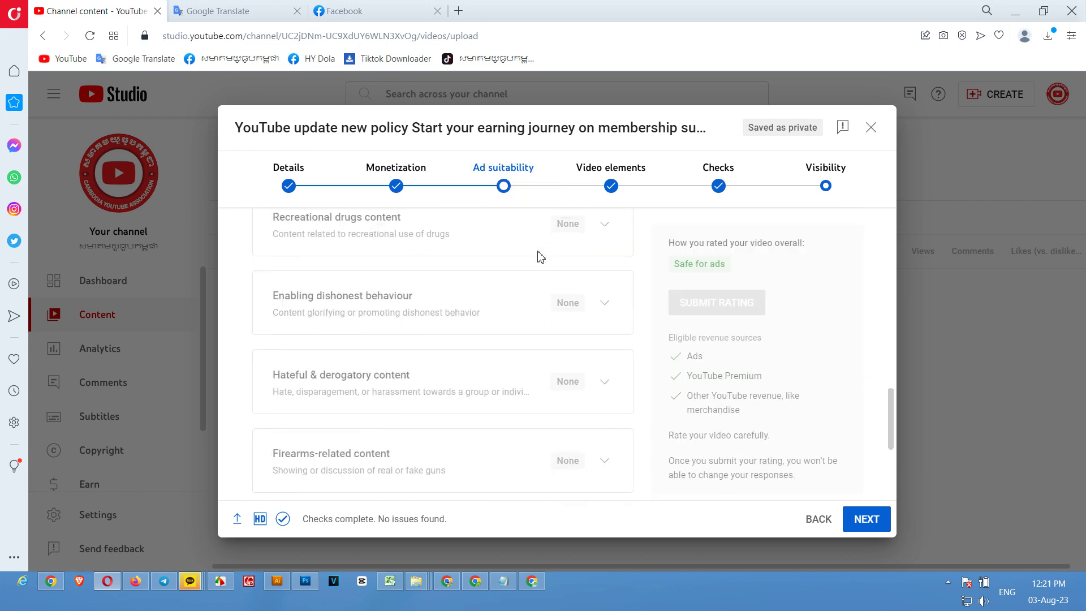
scroll(540, 258, "down", 4)
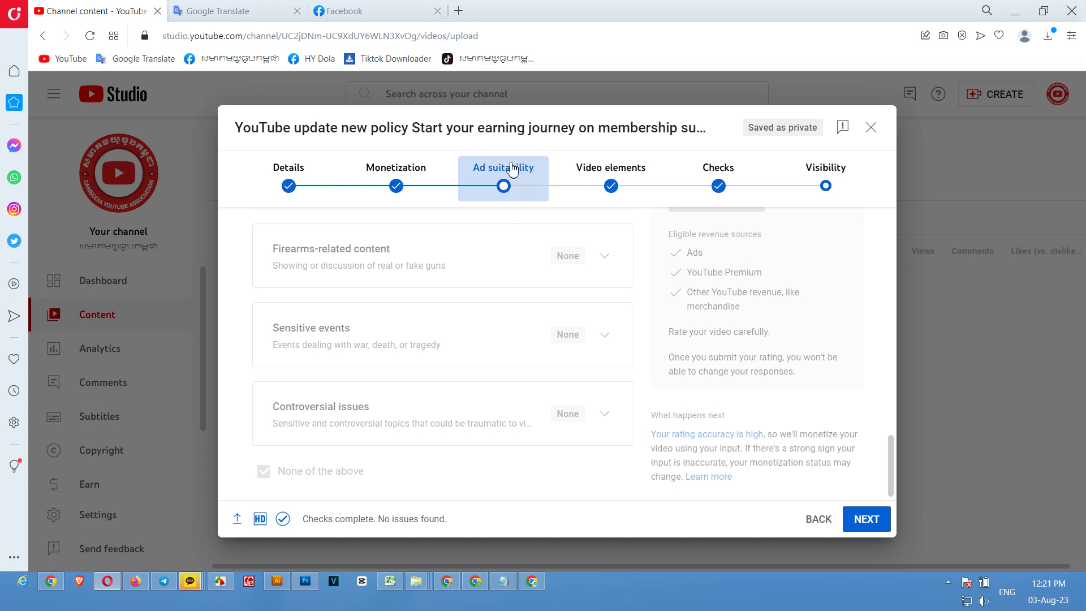
Revisit the Details, Monetization and Ad suitability stages to recheck the video's settings before publishing.
left_click(303, 170)
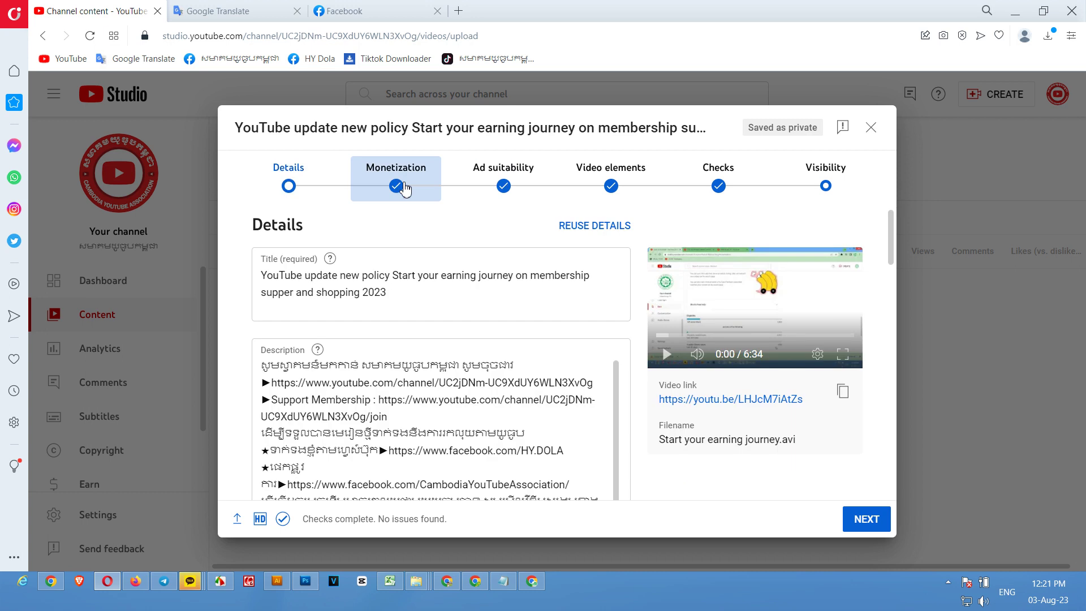
left_click(403, 188)
left_click(516, 191)
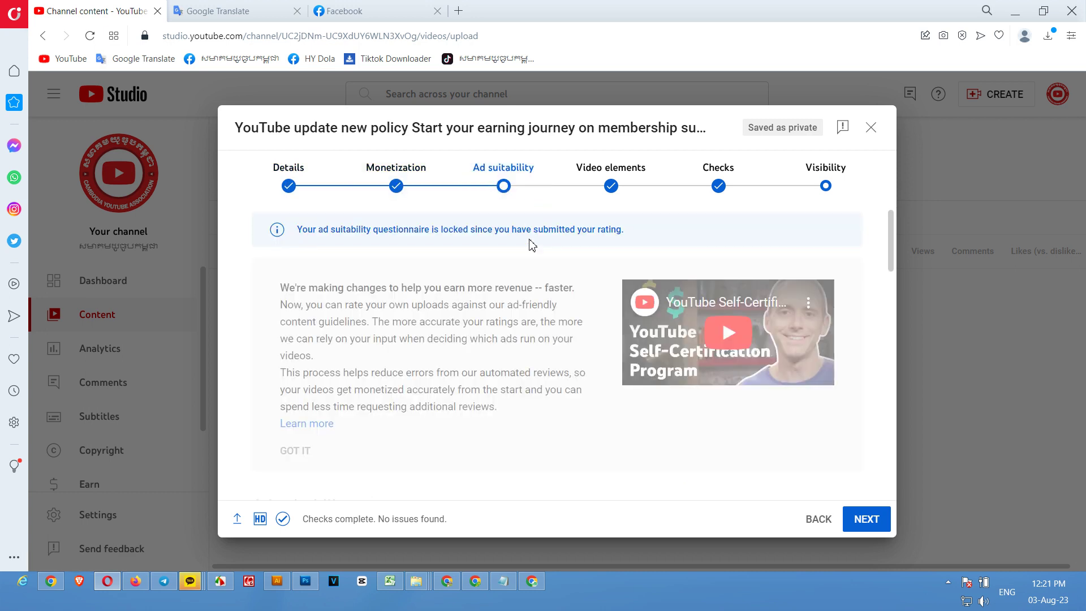
left_click(395, 176)
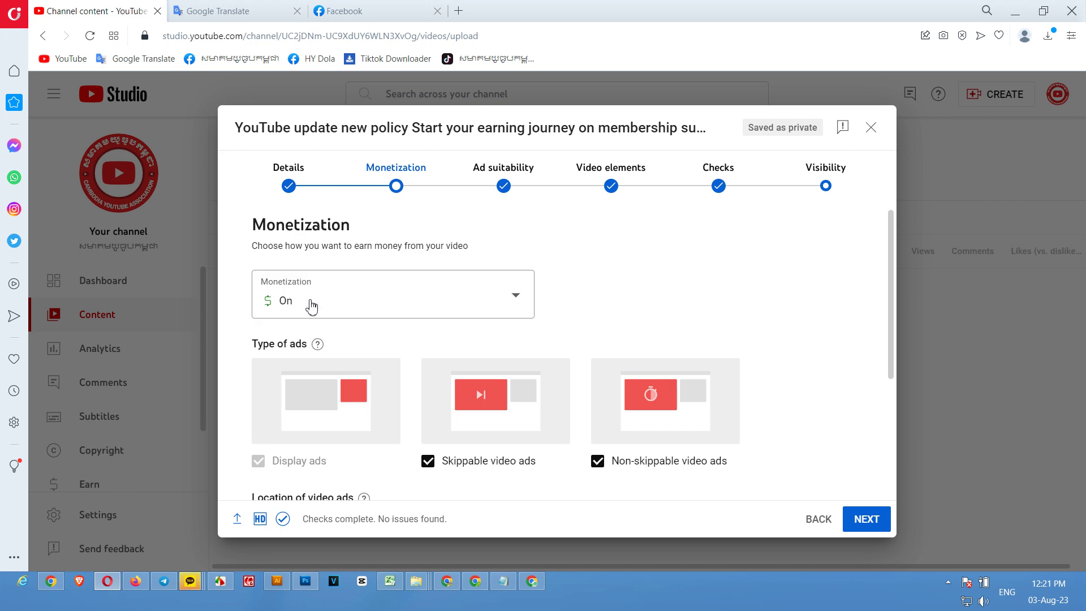
left_click(522, 188)
scroll(456, 395, "down", 10)
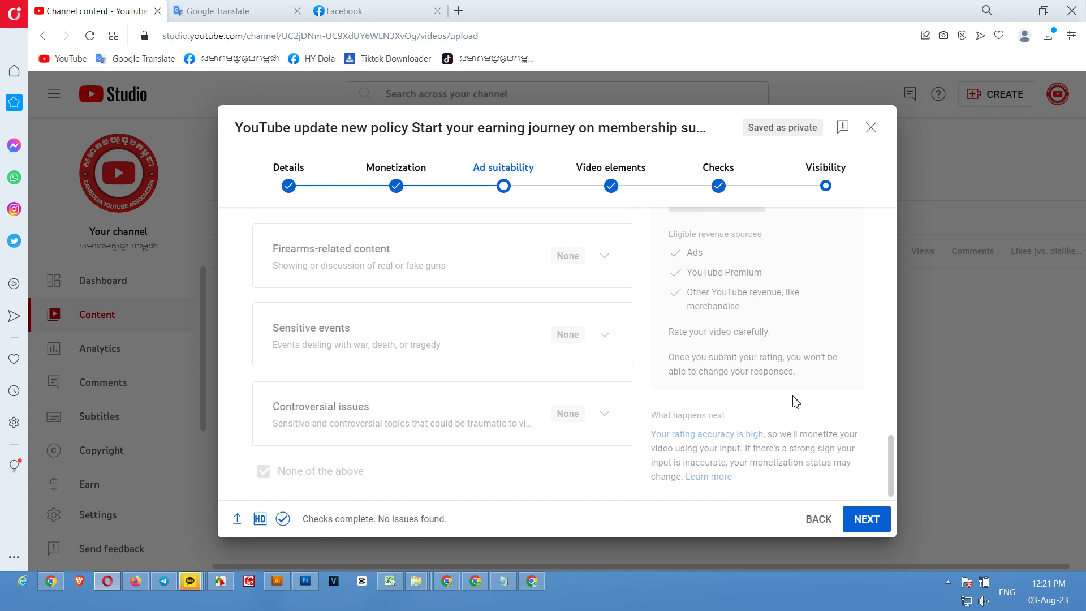
scroll(787, 390, "up", 3)
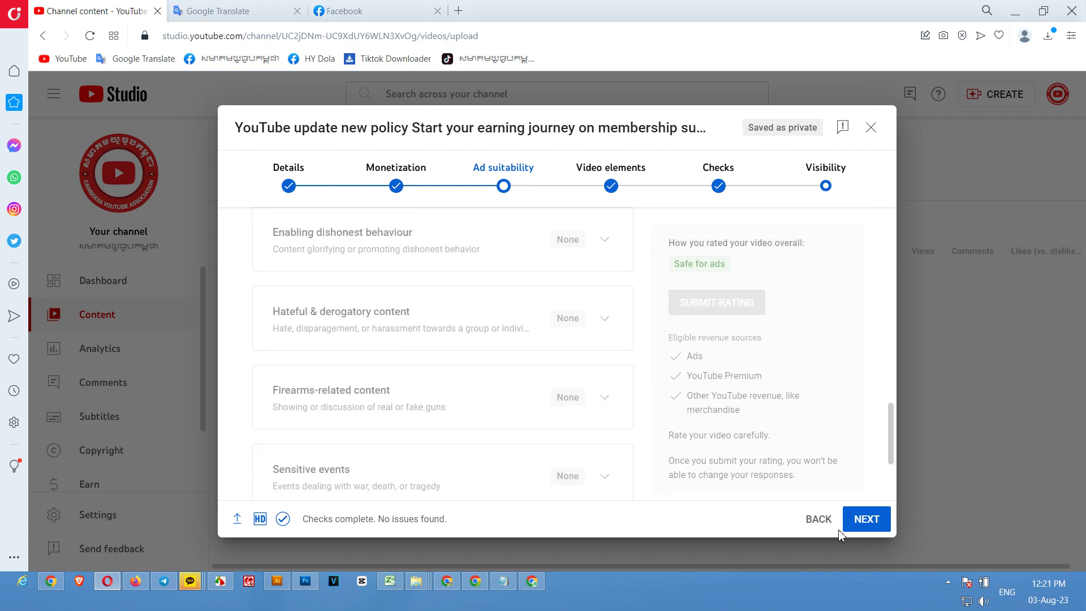
Proceed to the Visibility stage, publish the video as Public, and refresh the channel content list after closing the confirmation.
left_click(867, 519)
left_click(871, 522)
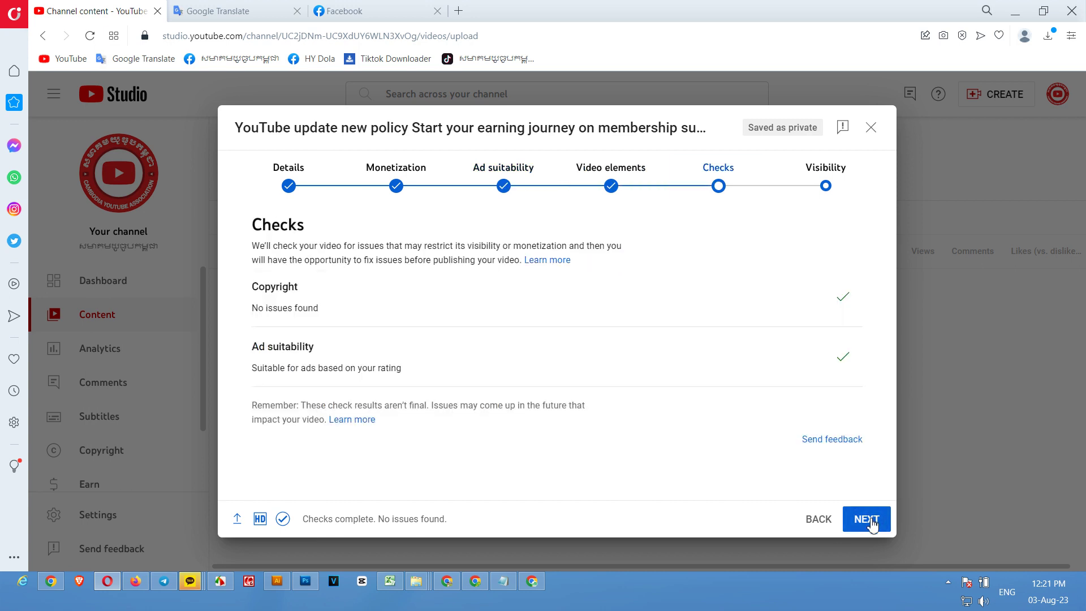
left_click(871, 523)
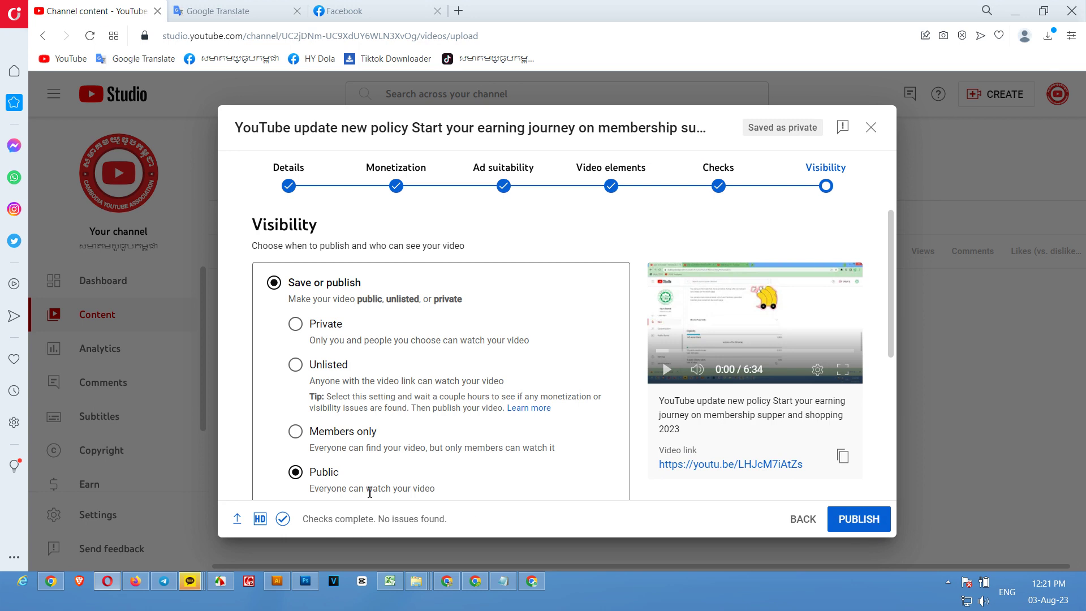
left_click(883, 526)
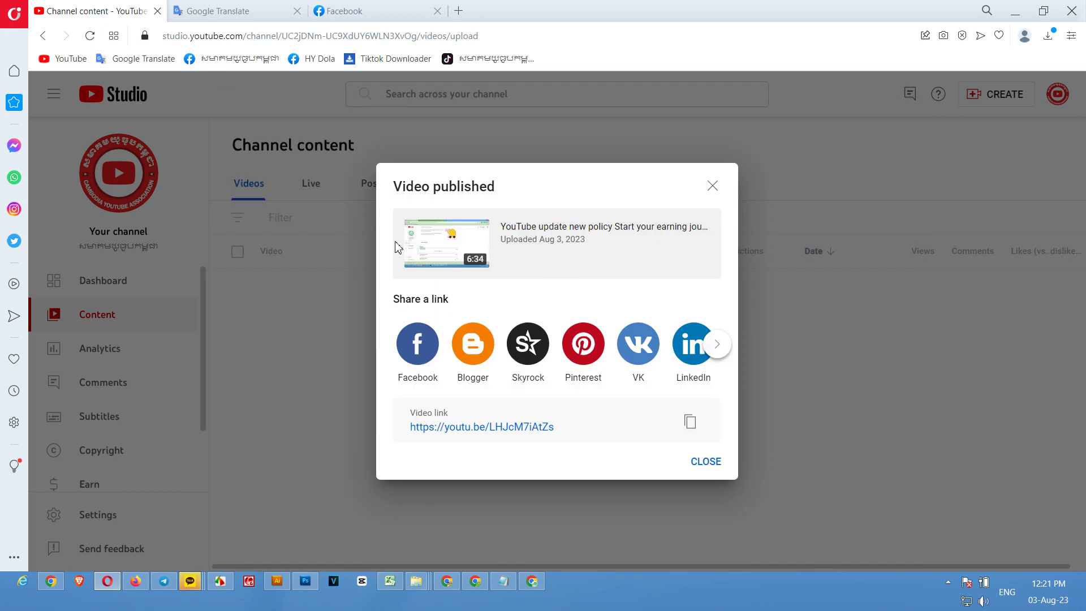
left_click(697, 460)
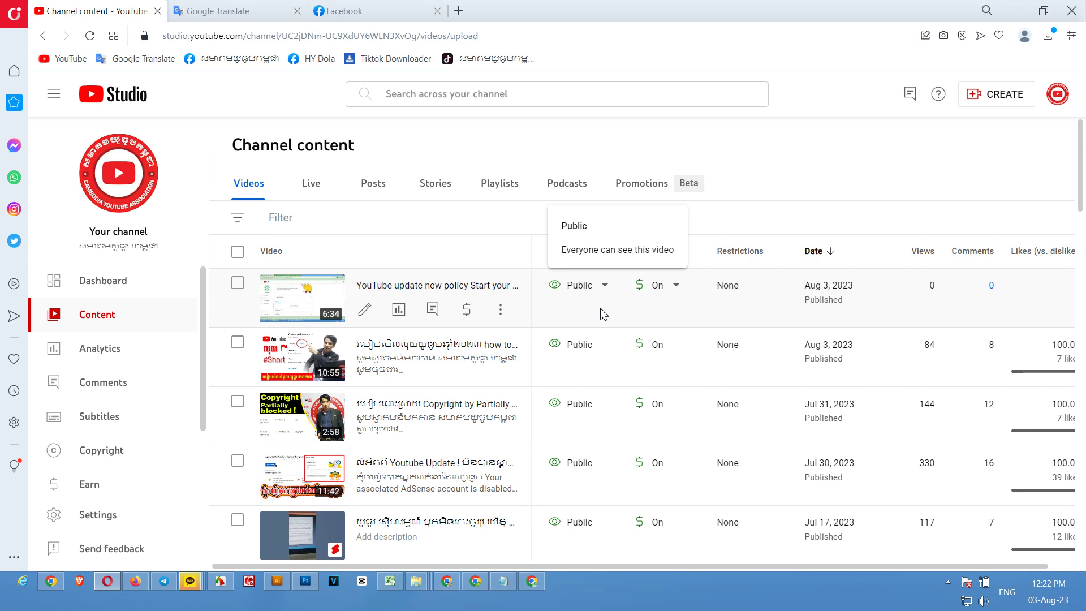
left_click(90, 39)
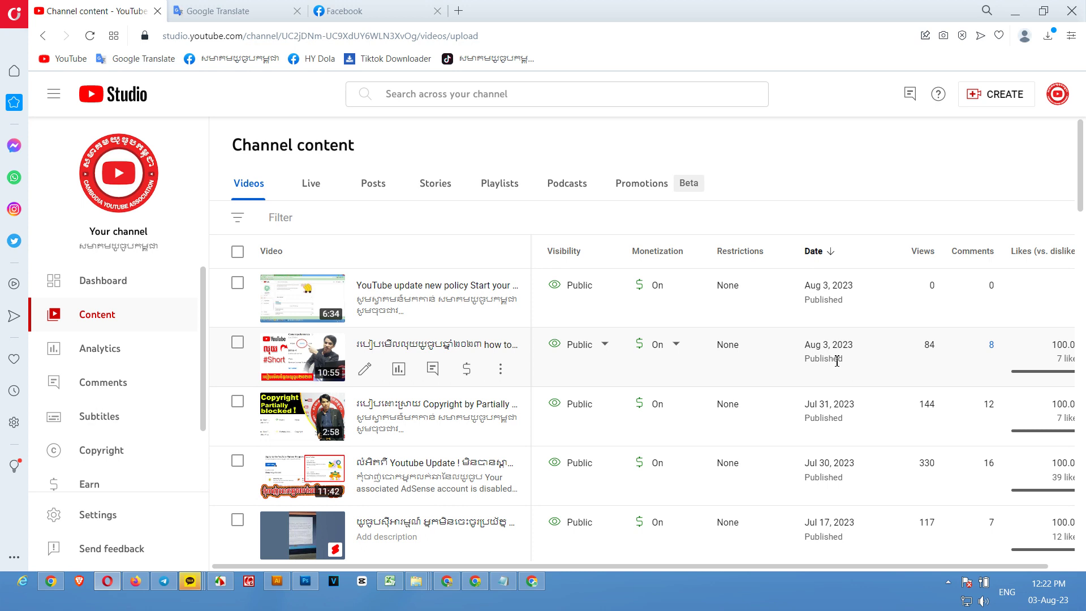
left_click(948, 582)
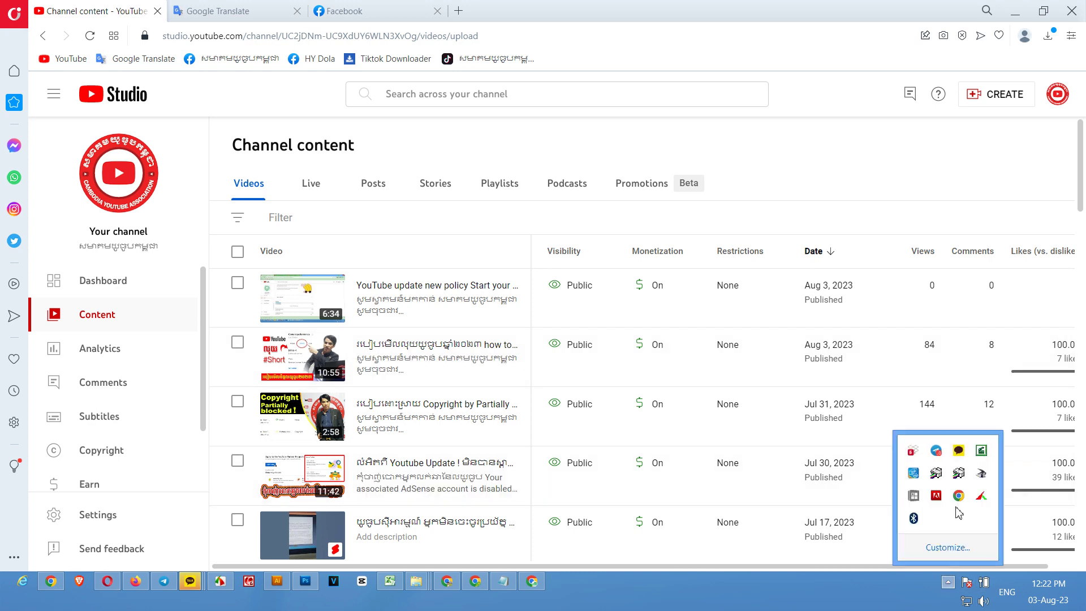
right_click(982, 450)
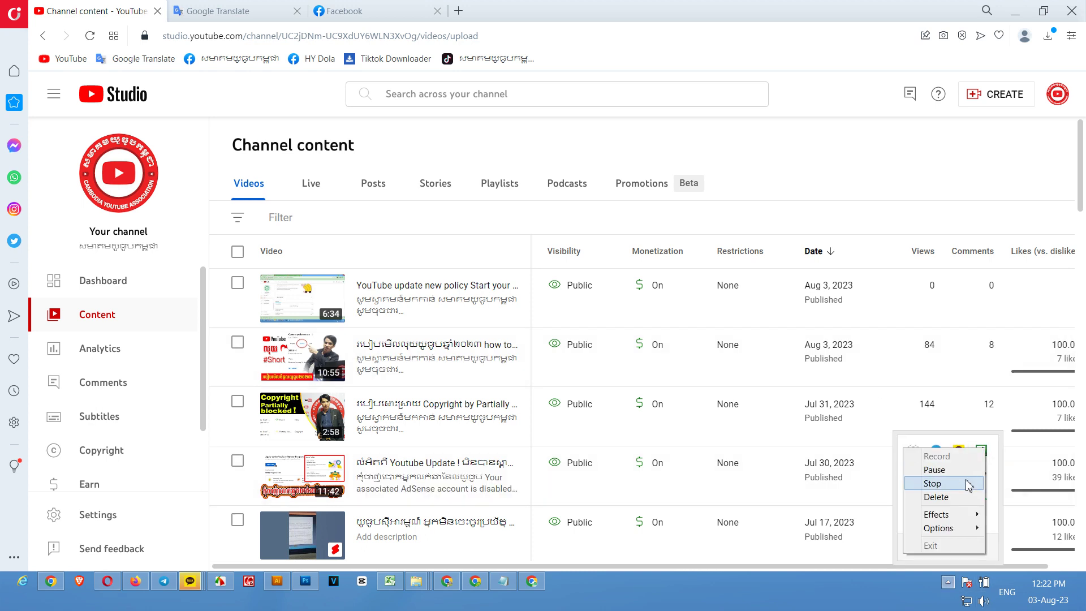